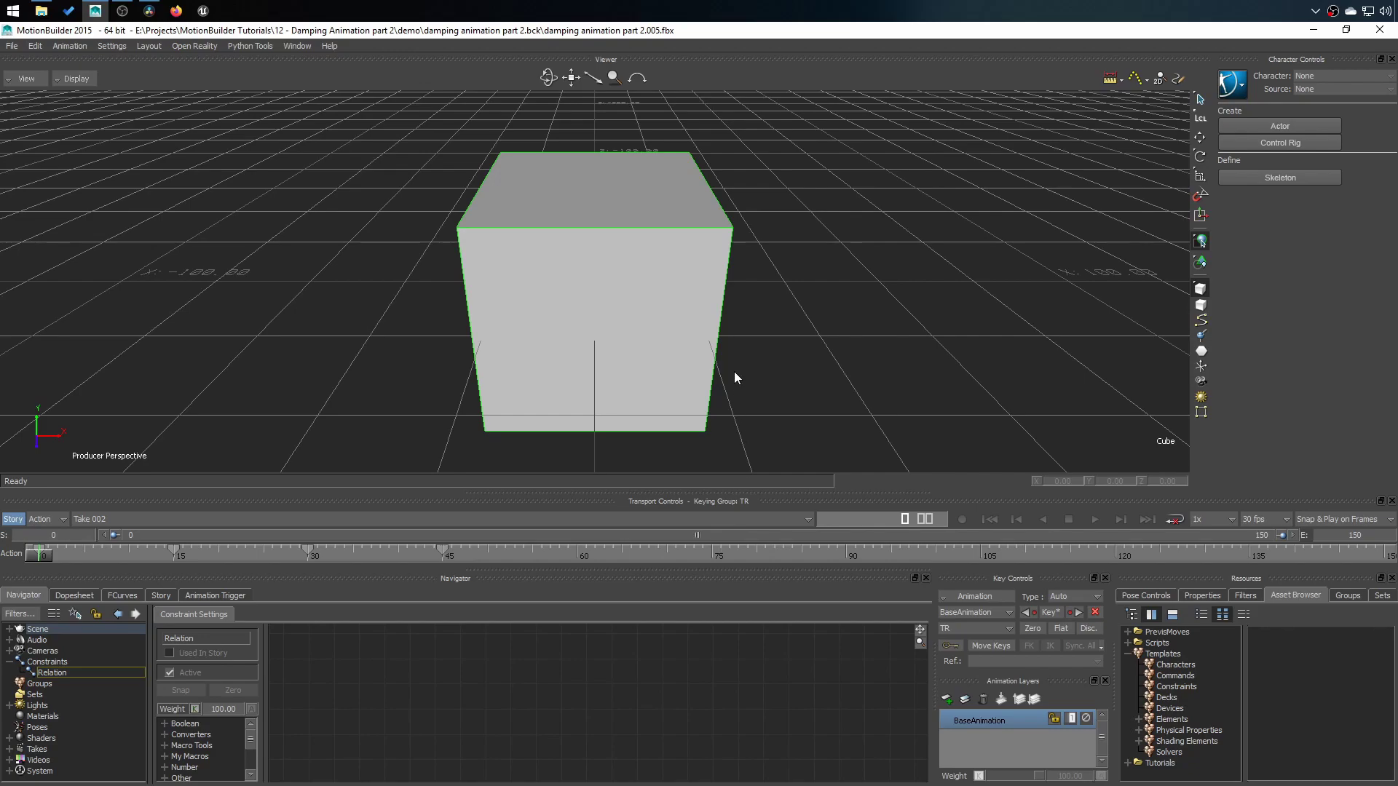
Add the Cube to the Relation graph twice, once as Sender and once as Receiver.
left_click_drag(699, 364, 364, 698)
left_click(372, 704)
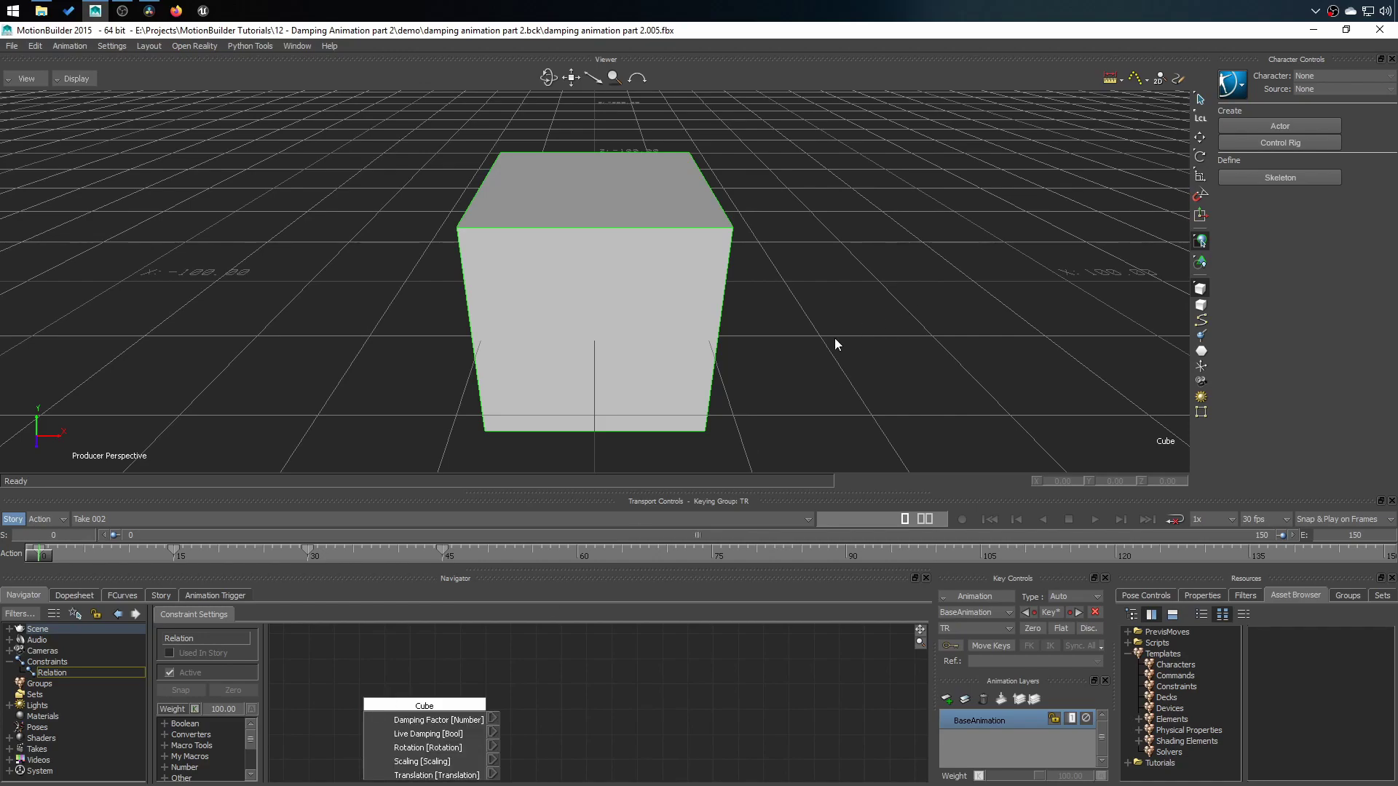
left_click_drag(820, 439, 811, 676)
left_click(815, 689)
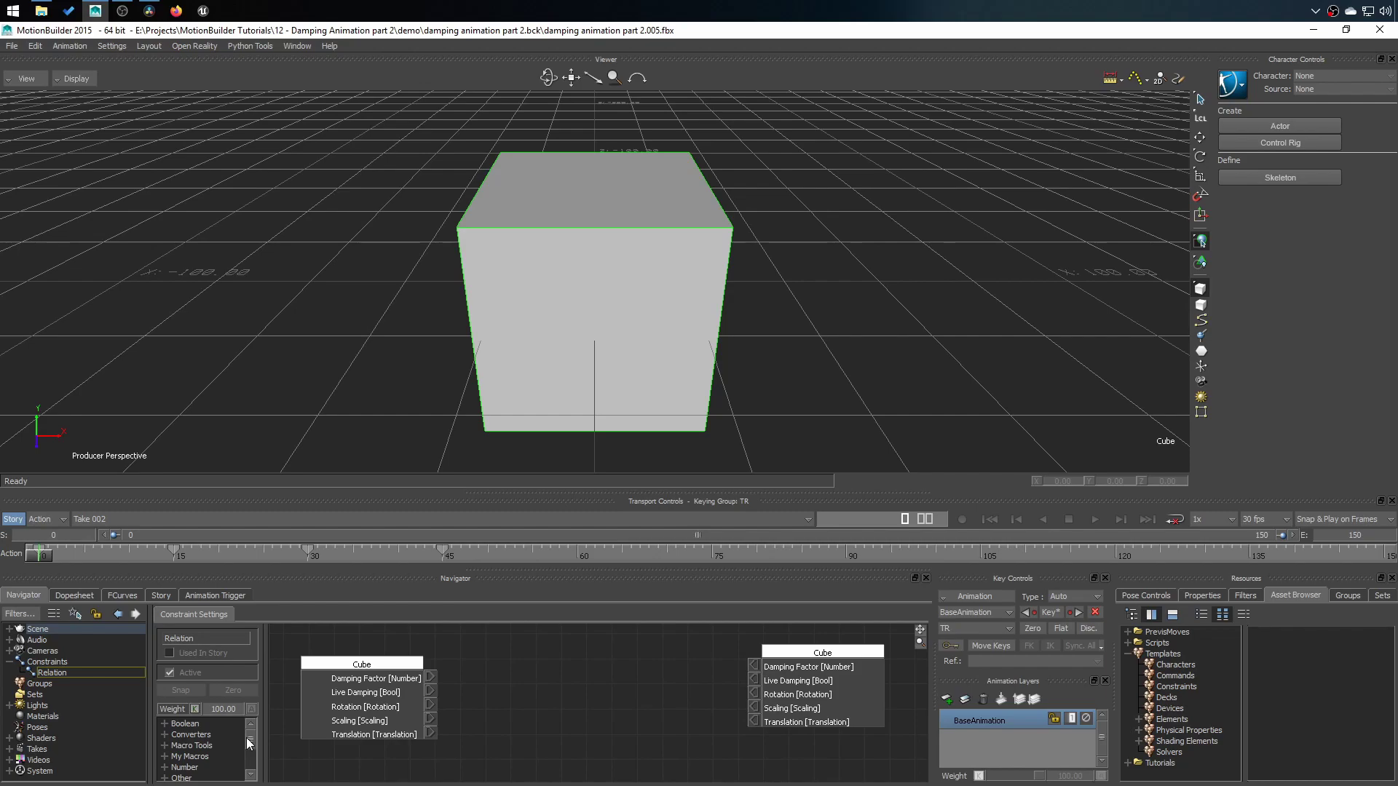
Drop a Damping (3D) operator from the Other category onto the relation canvas.
scroll(246, 736, "down", 3)
left_click(164, 741)
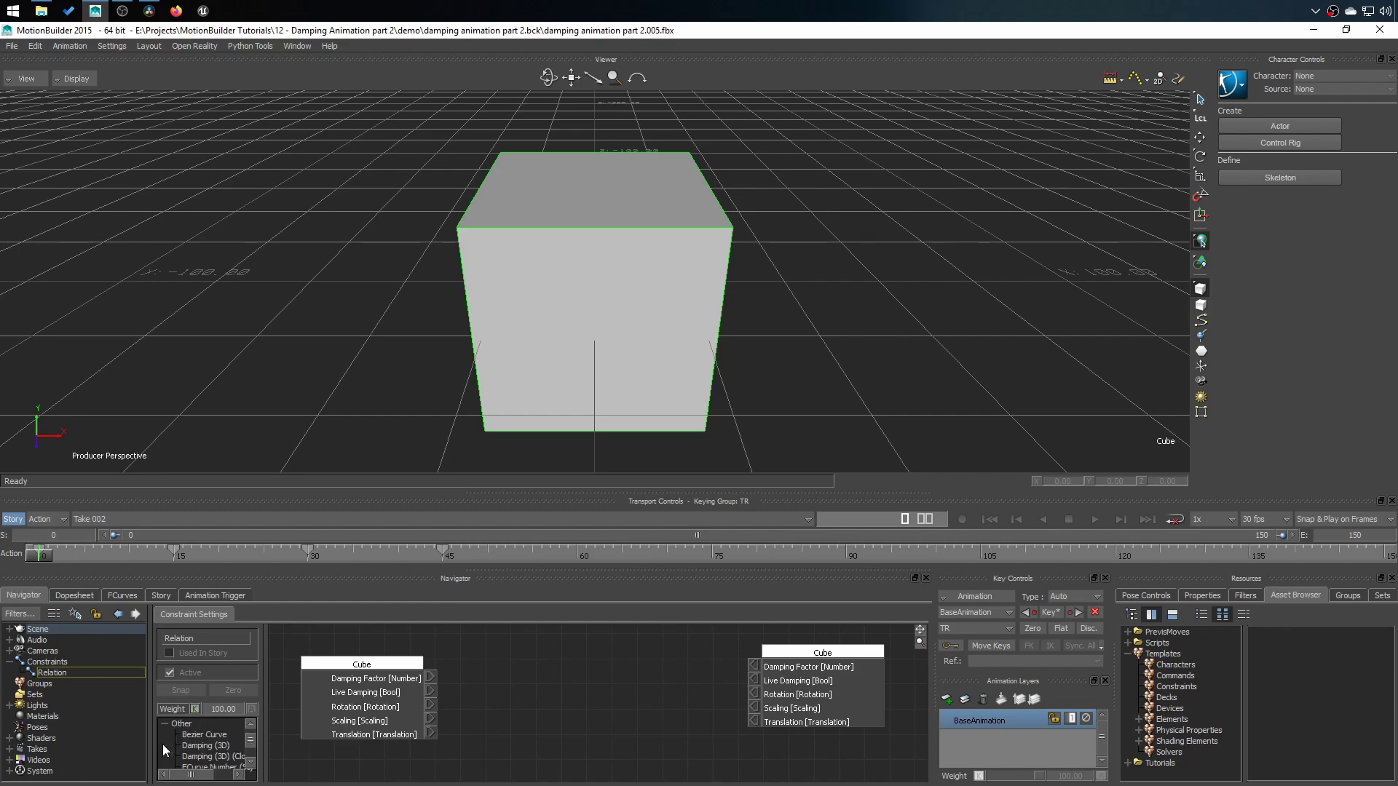
left_click(180, 725)
left_click_drag(194, 744, 498, 655)
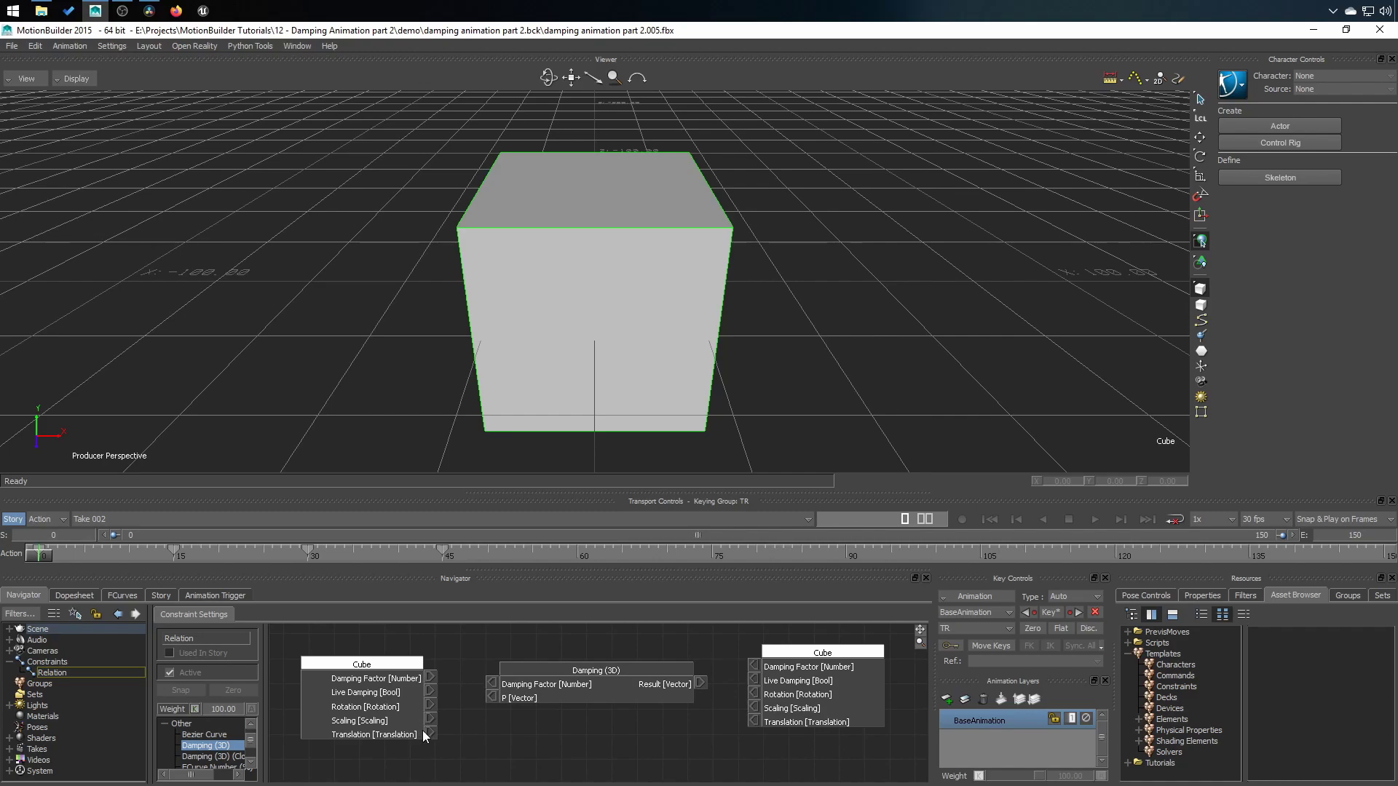
Wire Cube Rotation to Damping P, Result to receiver Rotation, add Damping Factor, then test-rotate the cube.
left_click_drag(430, 705, 493, 697)
left_click_drag(755, 693, 754, 693)
left_click_drag(430, 680, 492, 684)
key("e")
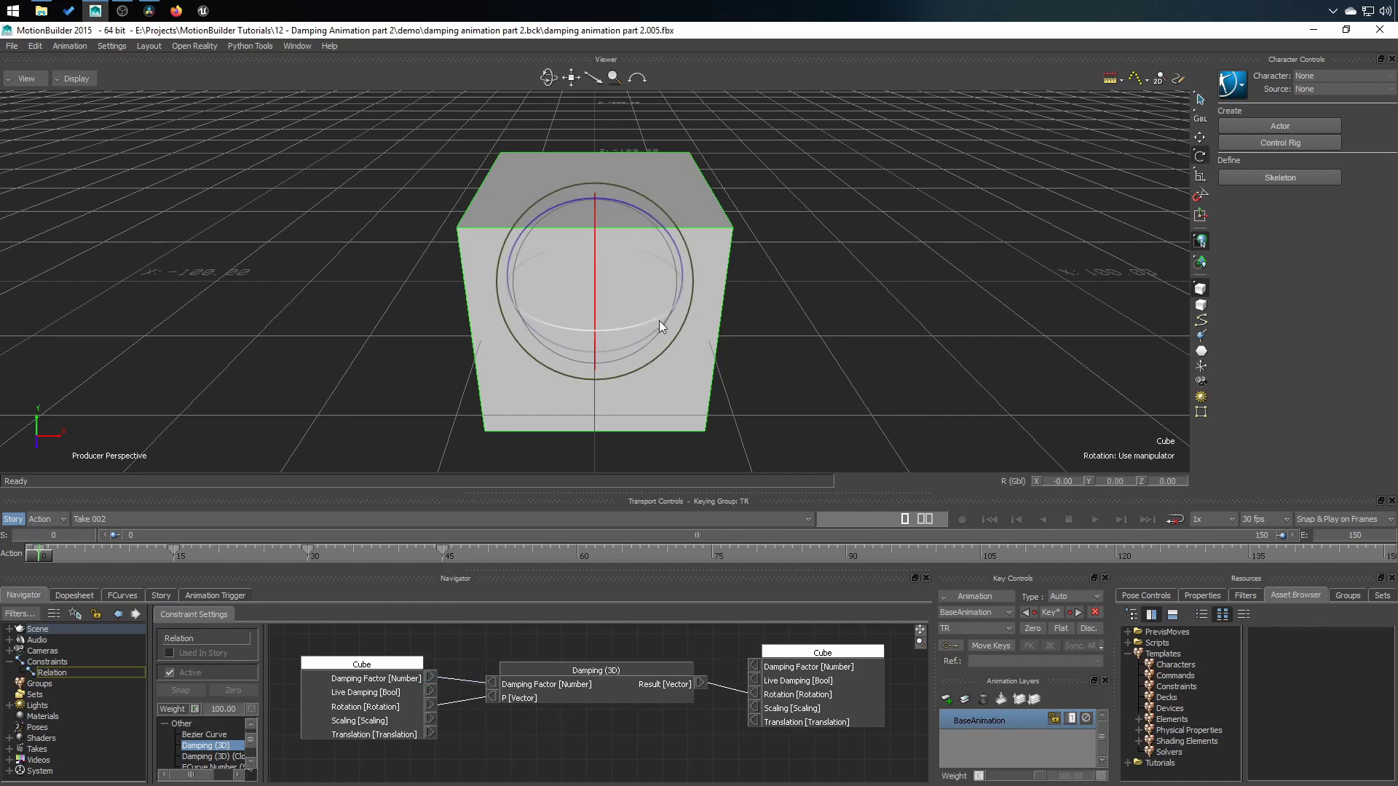
left_click_drag(645, 324, 677, 321)
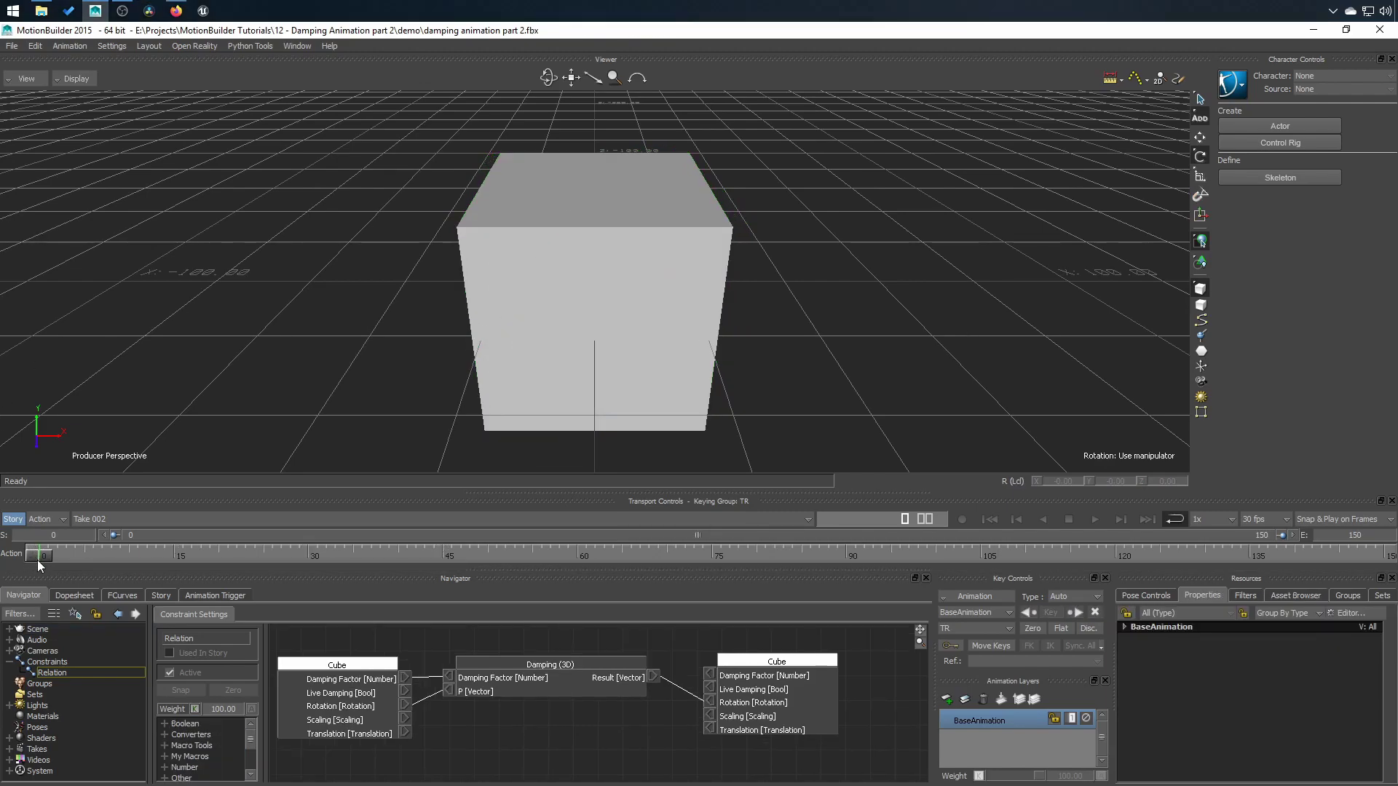
Play through frames 0–30, then deactivate the Relation constraint and scrub to see undamped rotation.
left_click_drag(37, 560, 356, 552)
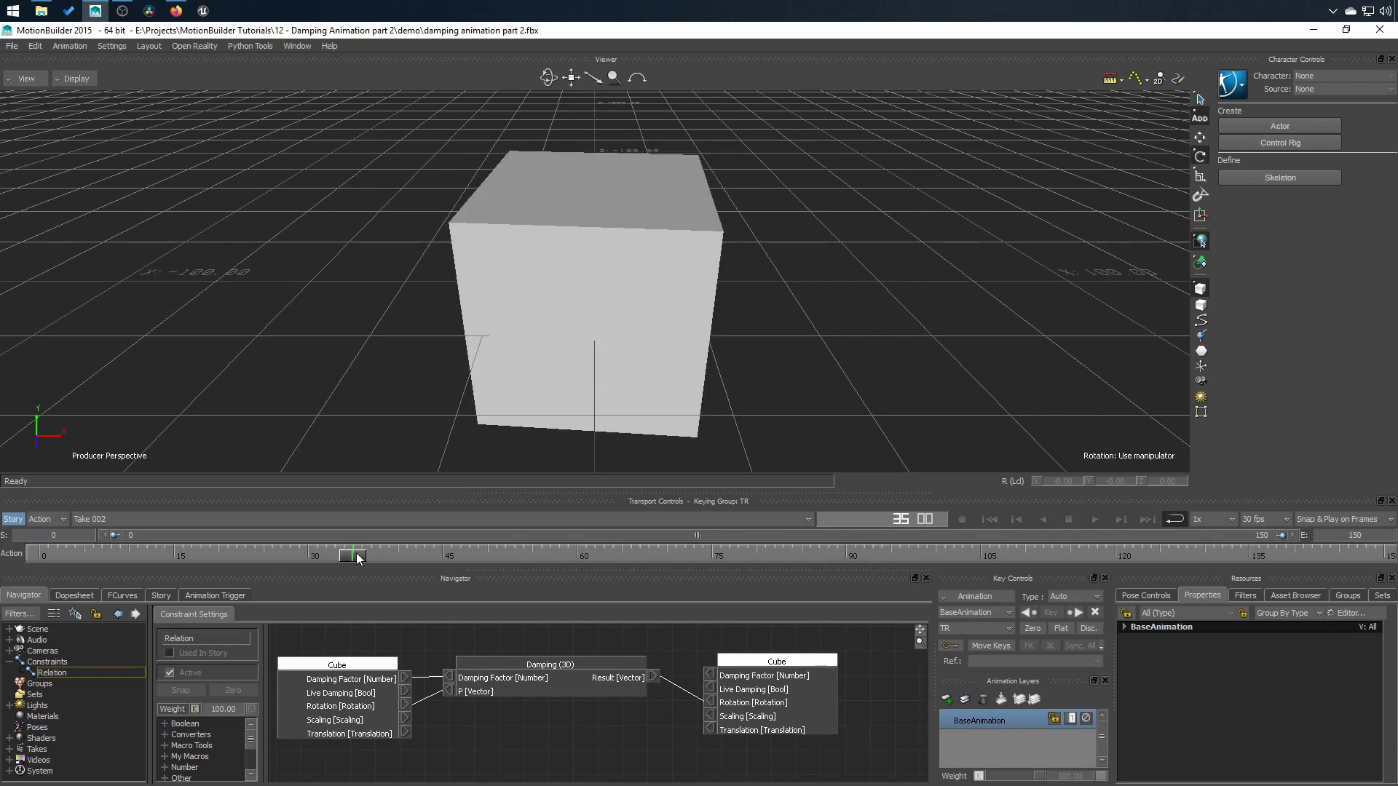
left_click(631, 217)
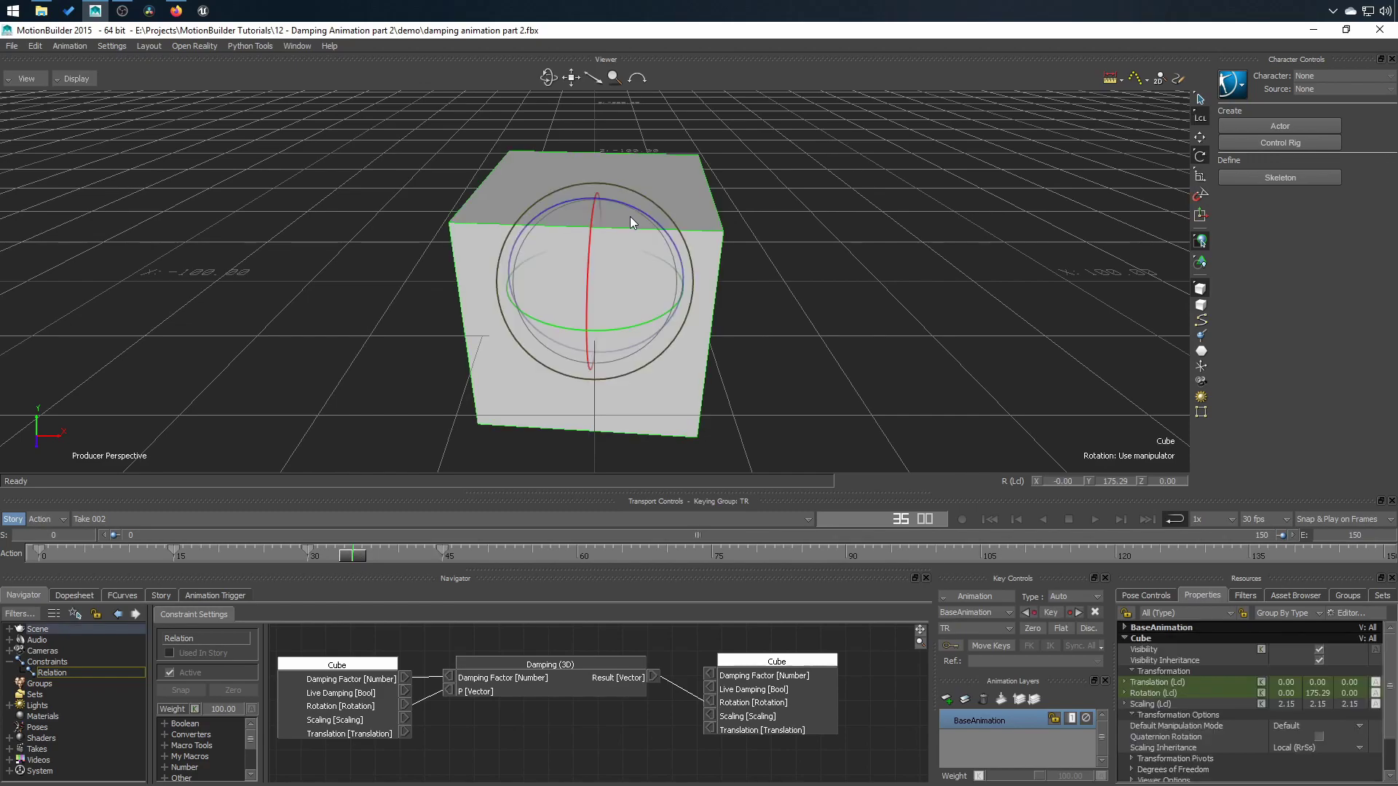
left_click(170, 673)
mouse_move(353, 554)
left_mouse_down()
mouse_move(375, 557)
mouse_move(316, 565)
mouse_move(426, 563)
mouse_move(238, 556)
mouse_move(391, 552)
mouse_move(372, 559)
left_mouse_up()
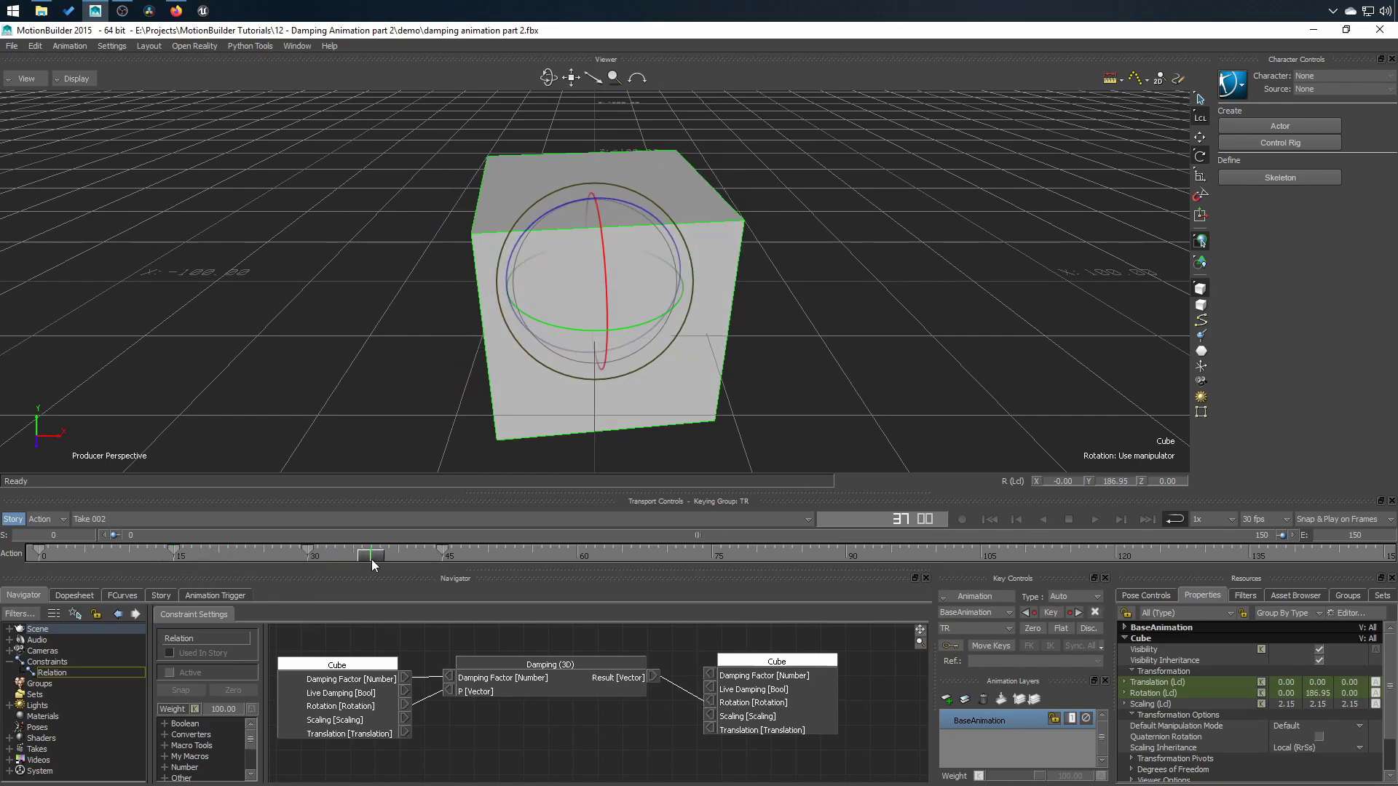
Reactivate the constraint, return to frame 35 and show rotation in global coordinates.
left_click(172, 673)
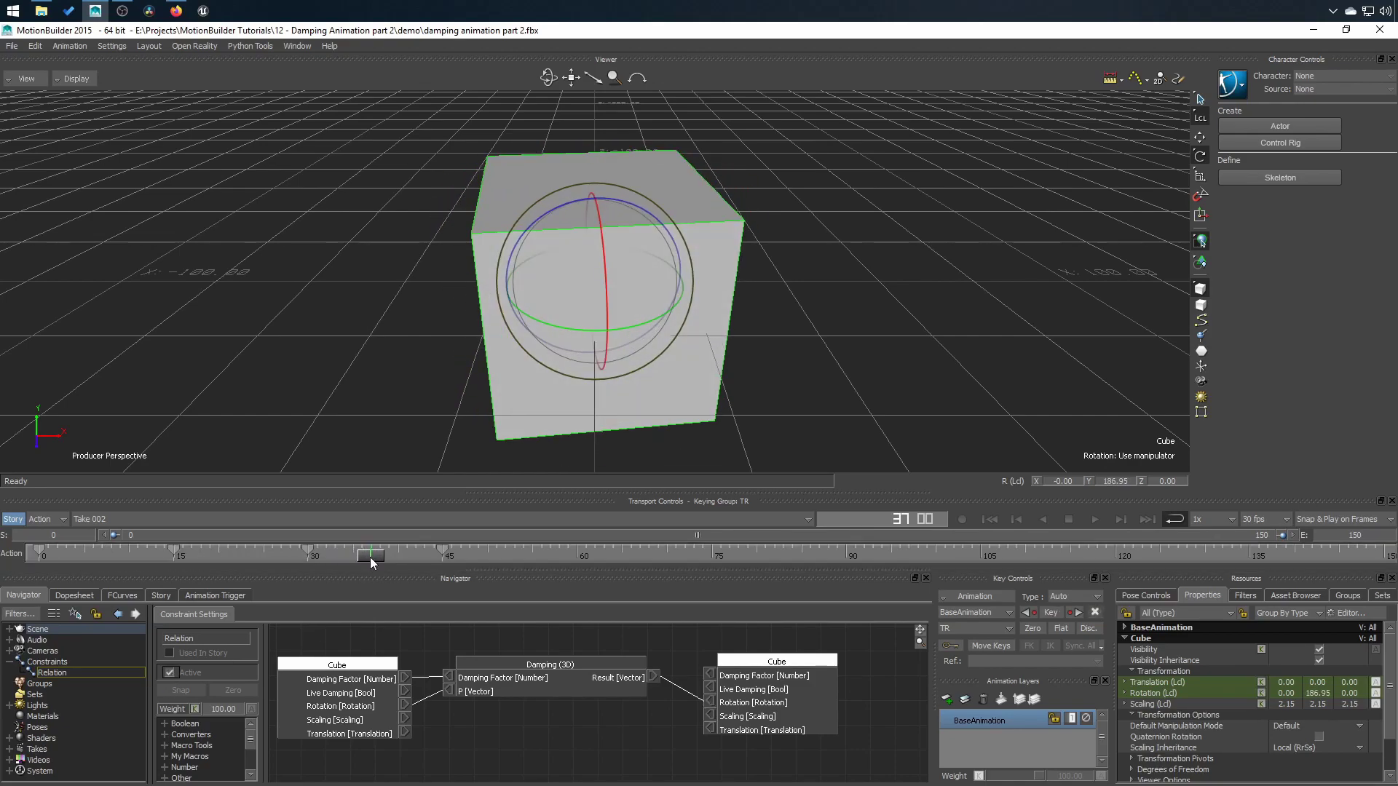
left_click_drag(370, 557, 352, 558)
key("l")
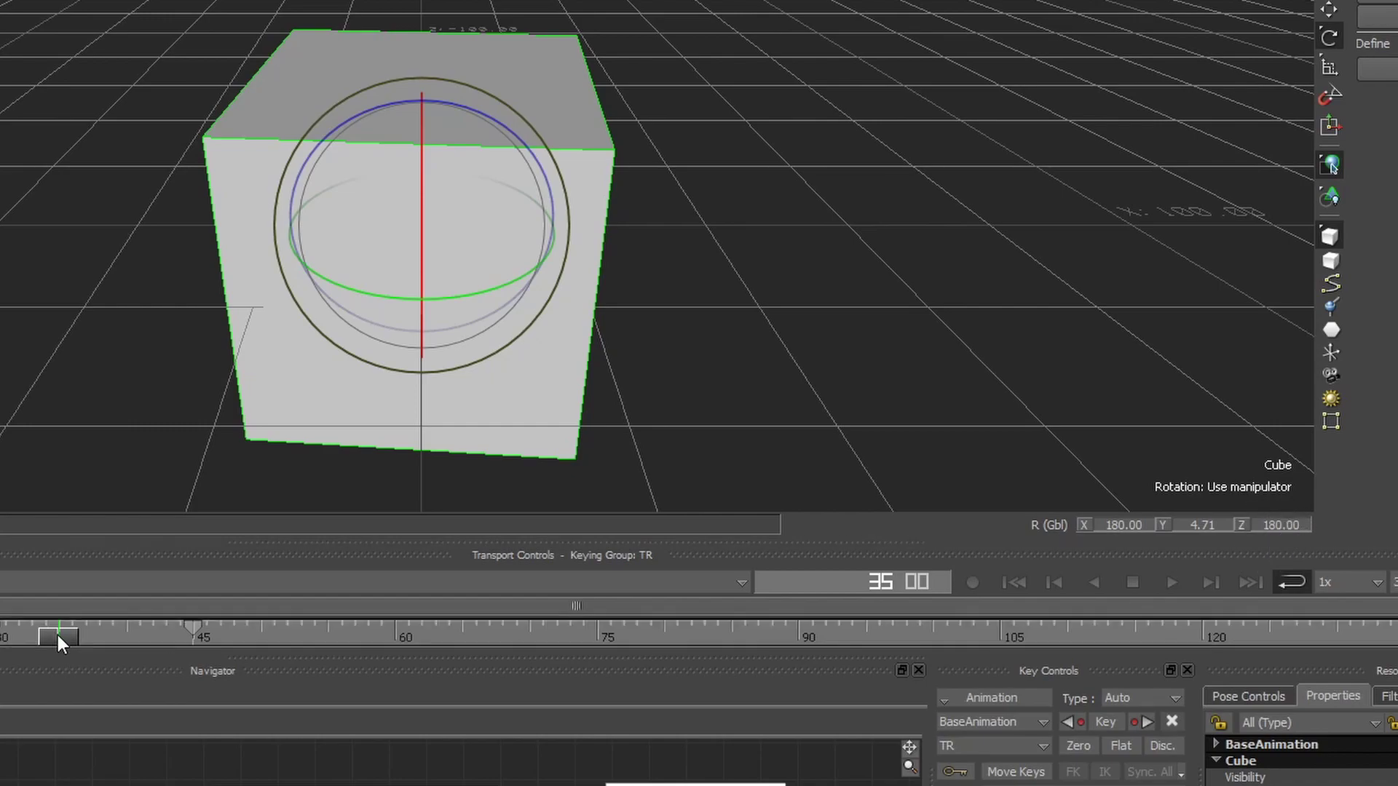
left_click_drag(67, 634, 72, 636)
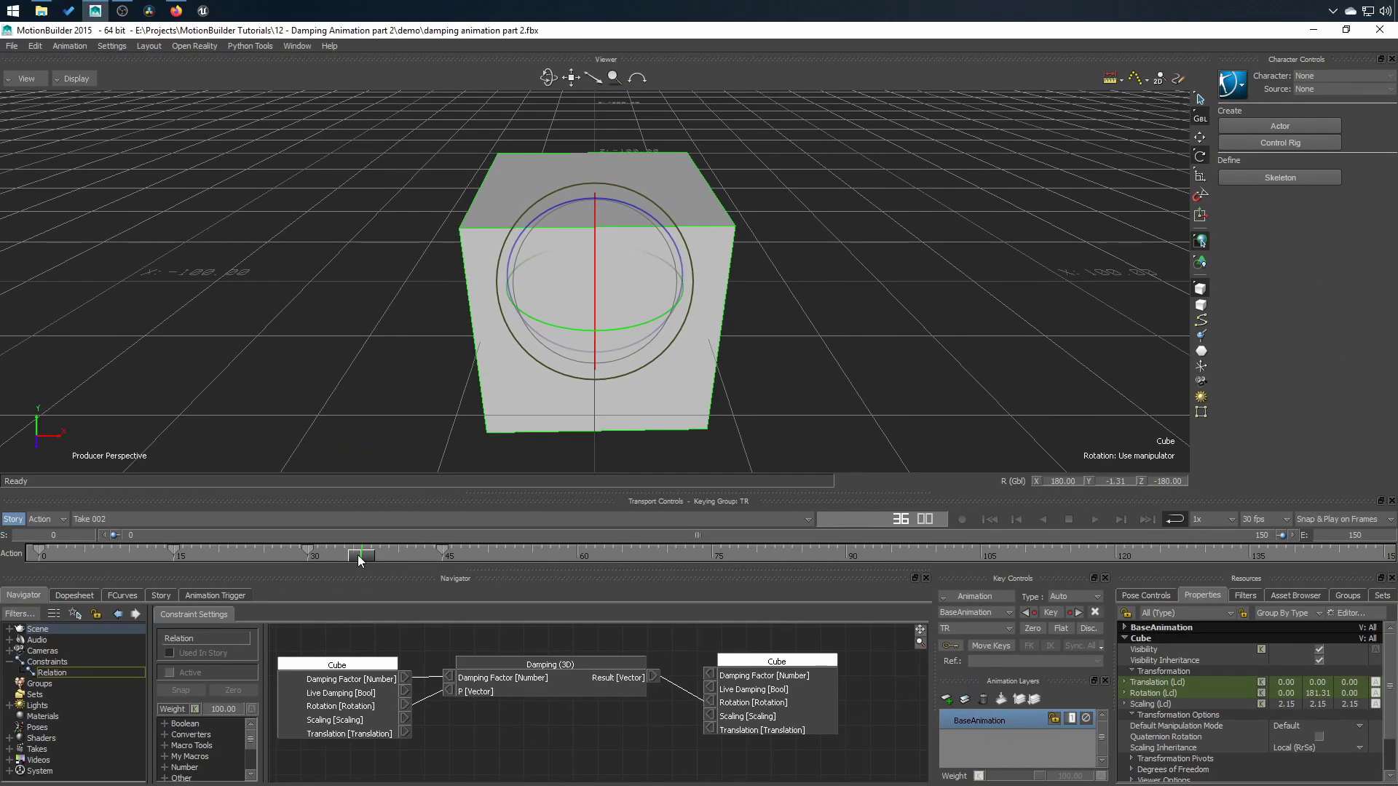
left_click_drag(356, 555, 354, 554)
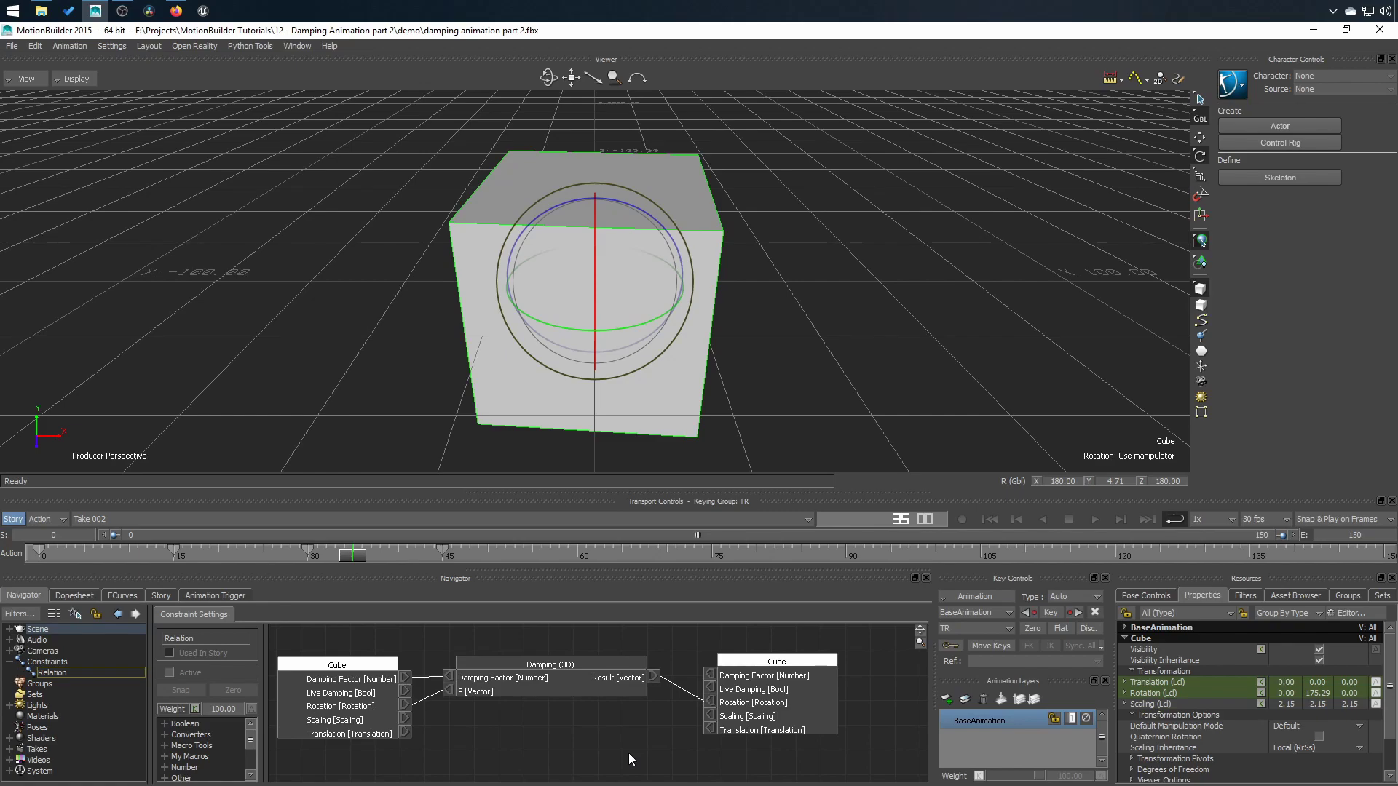
Reactivate the Relation constraint and scrub back from frame 36 to watch the damped swing.
left_click(170, 673)
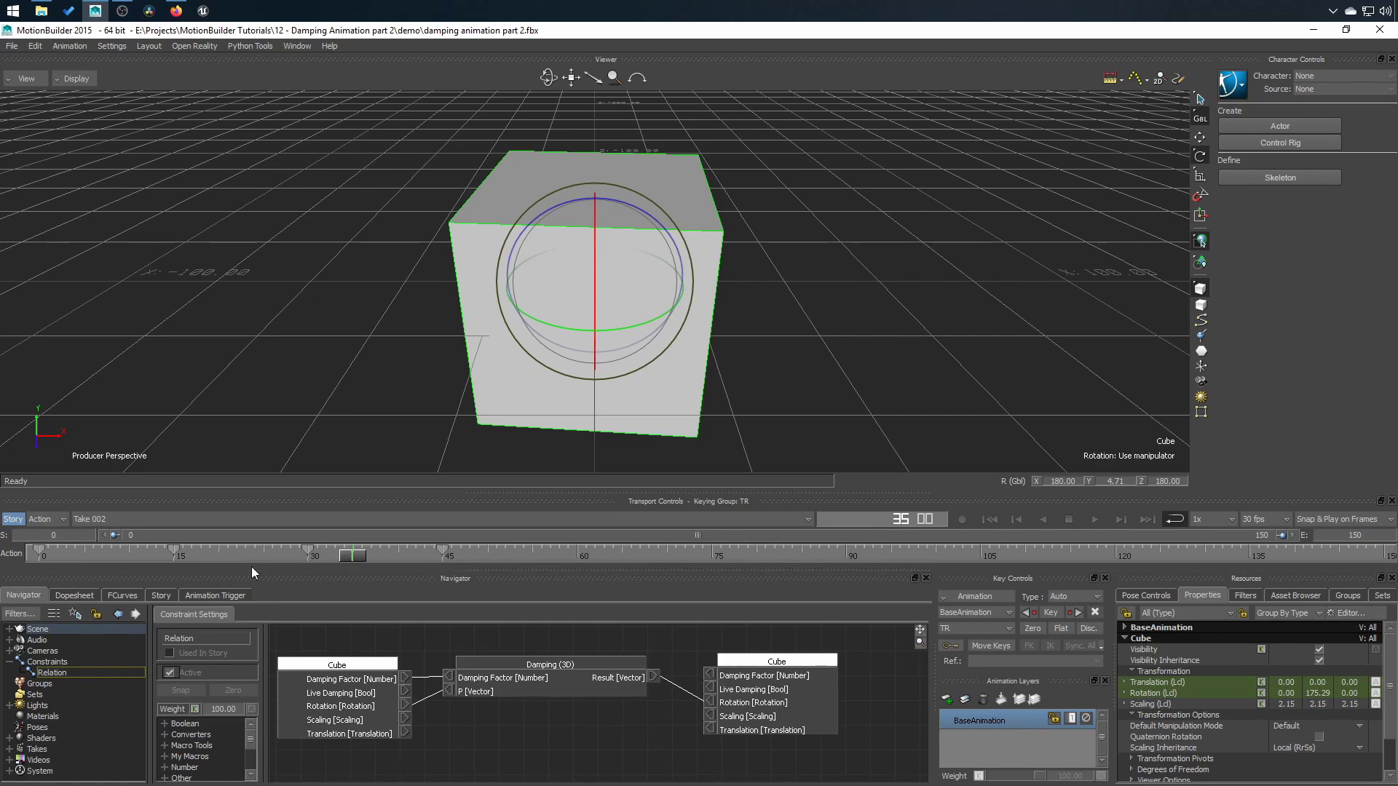
left_click(361, 554)
left_click_drag(360, 553, 271, 554)
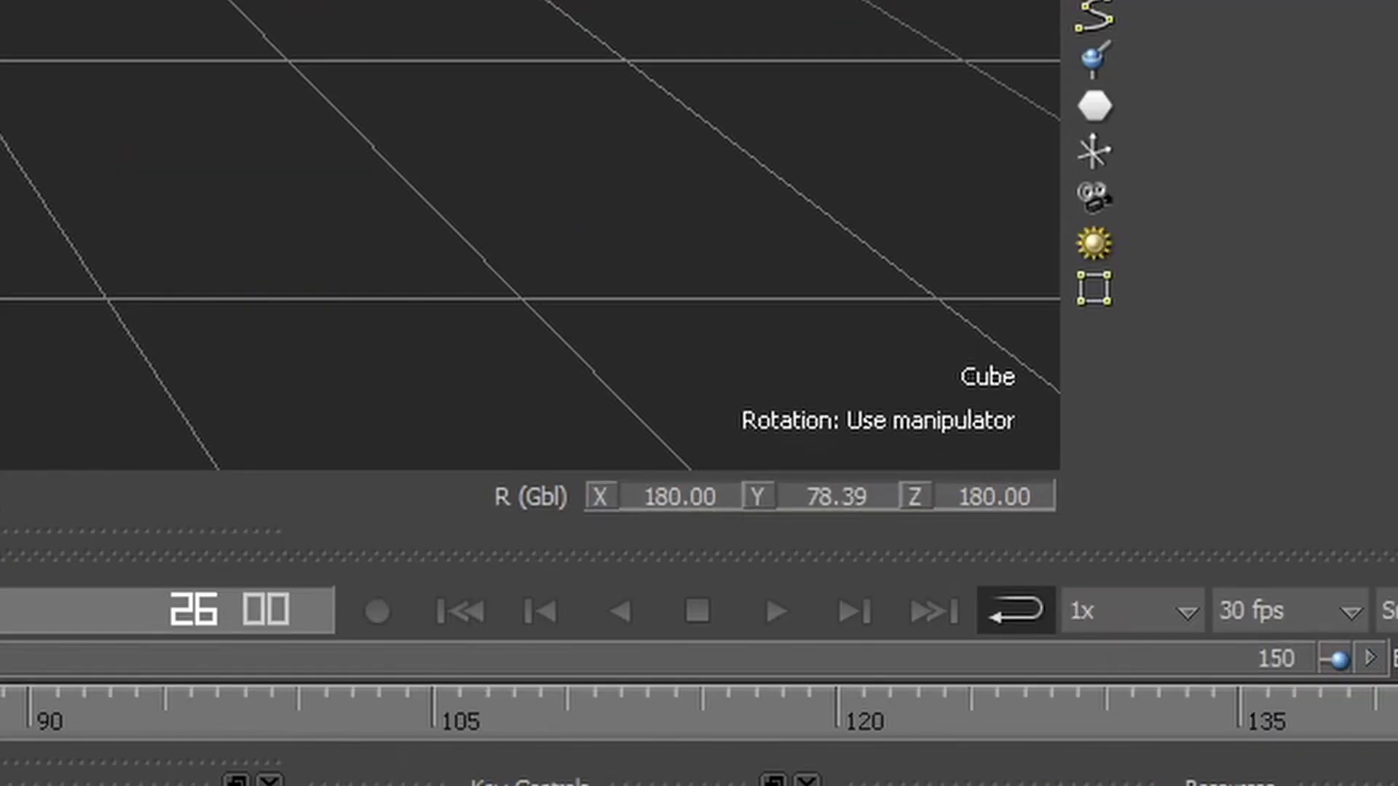
Step frame by frame around frame 25, then rotate the cube freely to test damping.
key("Left")
key("Right")
key("Left")
key("Right")
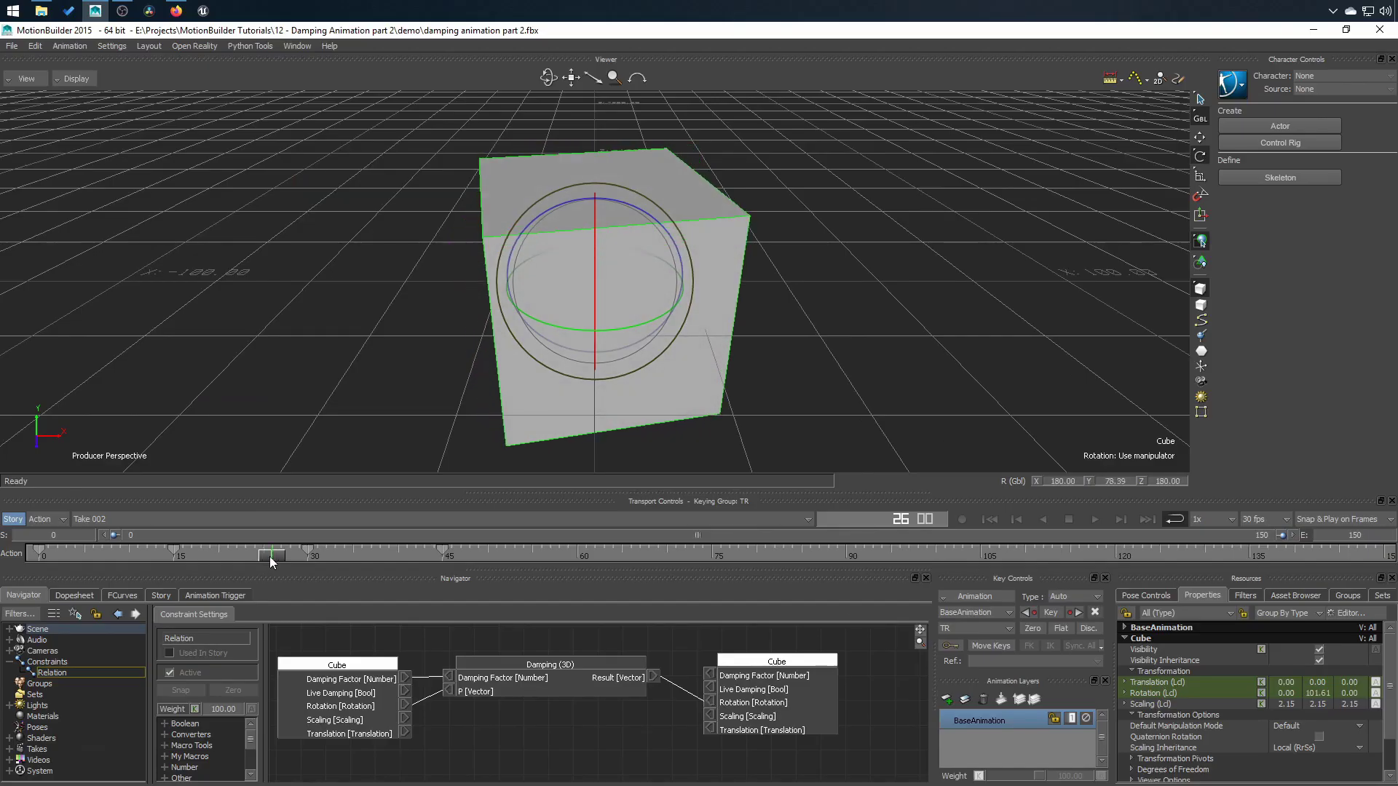
key("Left")
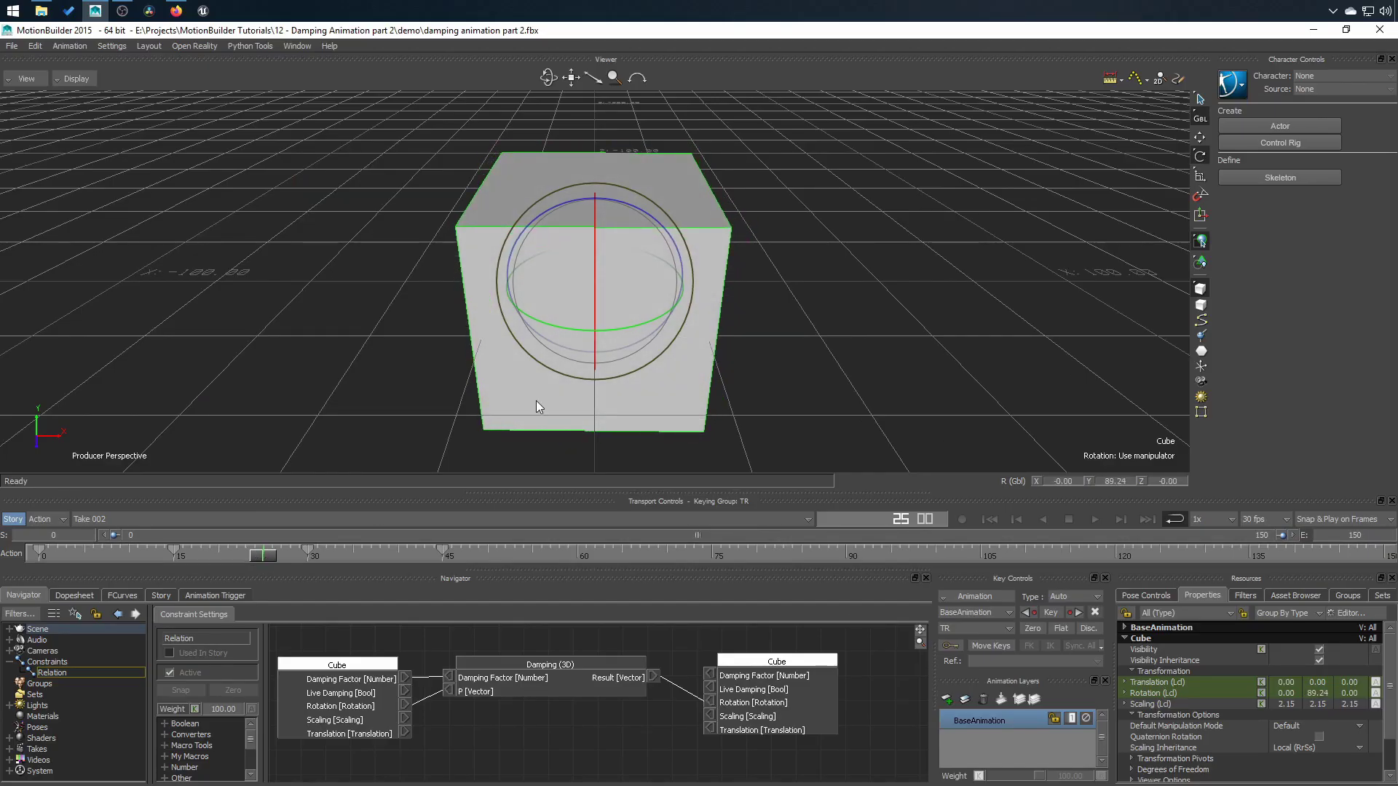
left_click_drag(711, 318, 583, 277)
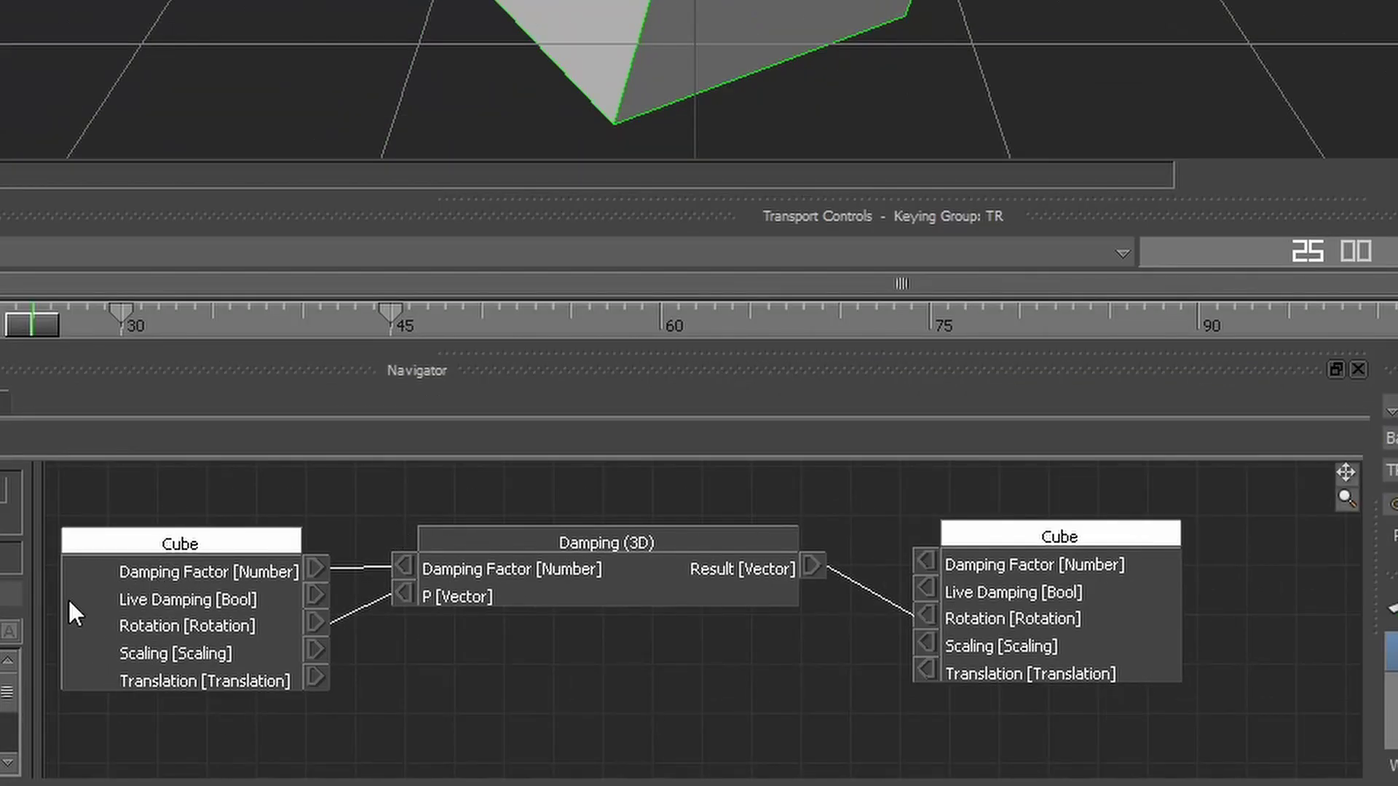
Switch both sender and receiver Cube boxes to Local transformations.
left_click(280, 662)
left_click(1080, 599)
right_click(186, 596)
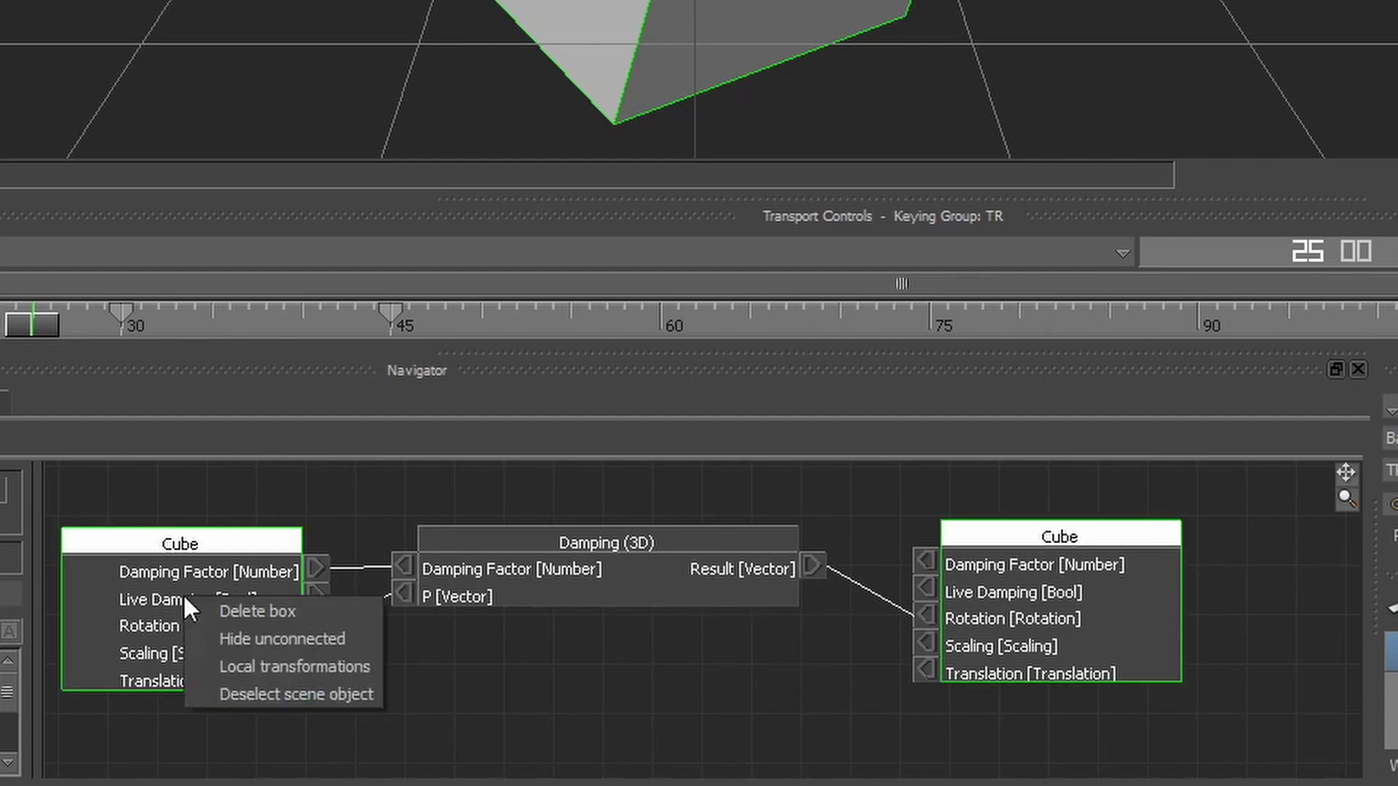
left_click(269, 674)
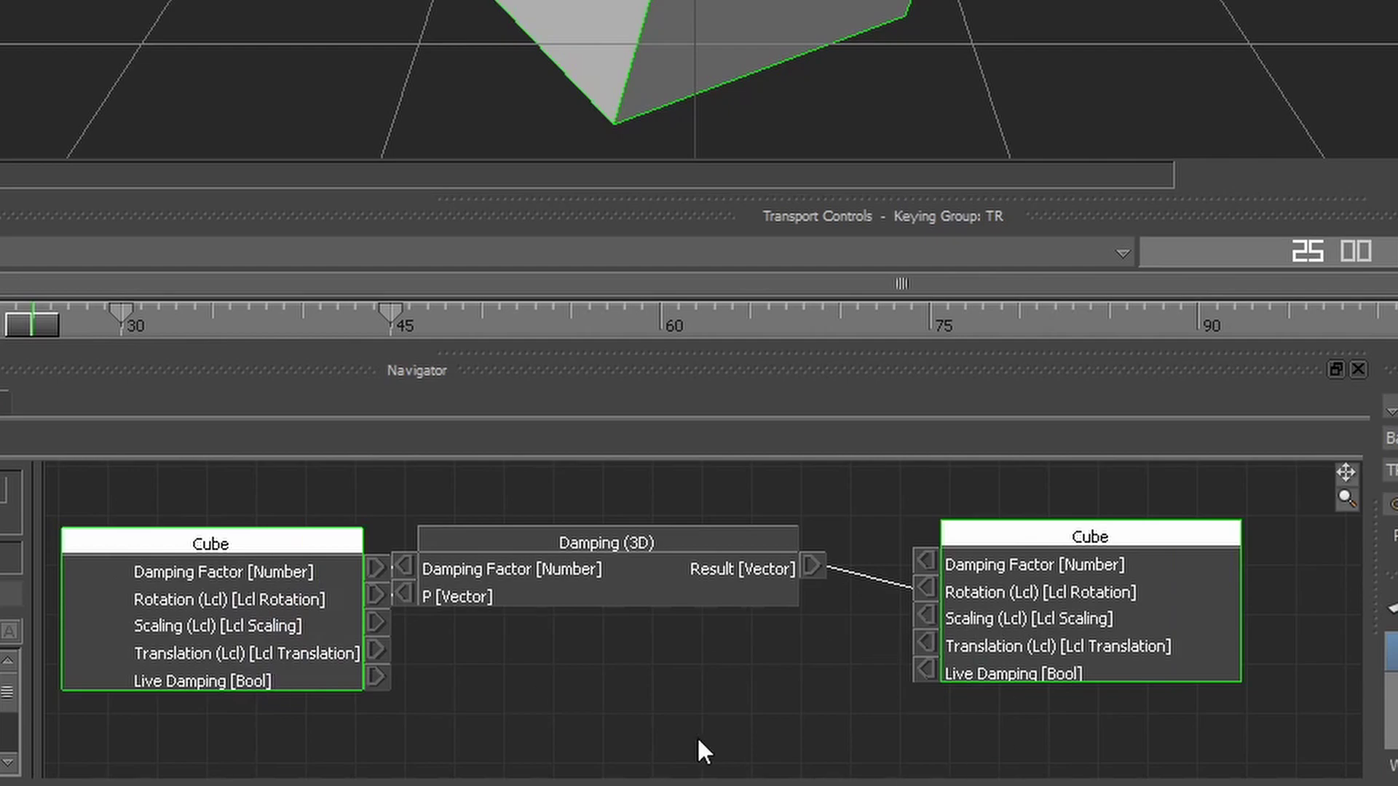
Move the Damping (3D) box right, deselect, and scrub from frame 25 back to frame 20.
left_click_drag(608, 568, 655, 608)
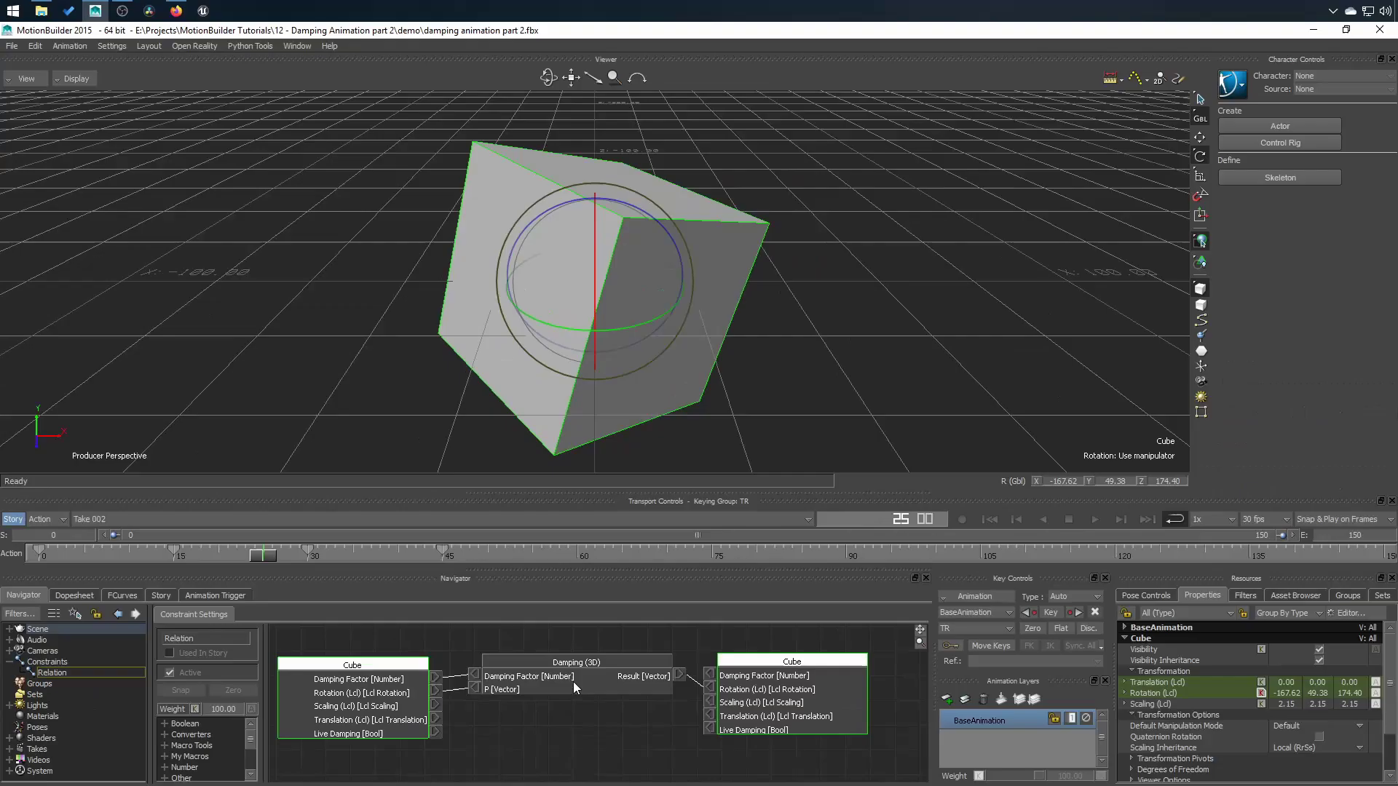
left_click(543, 765)
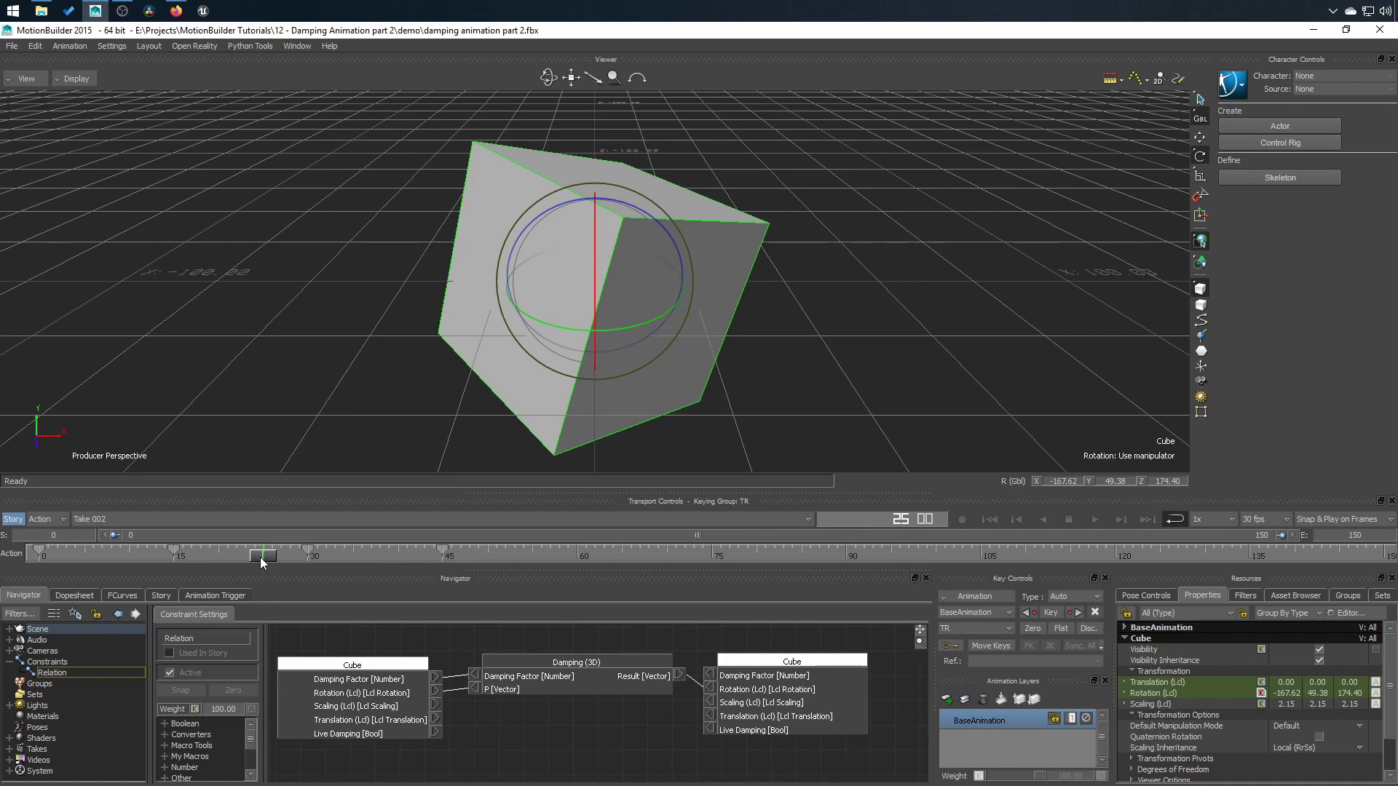
left_click_drag(260, 557, 335, 555)
left_click(123, 595)
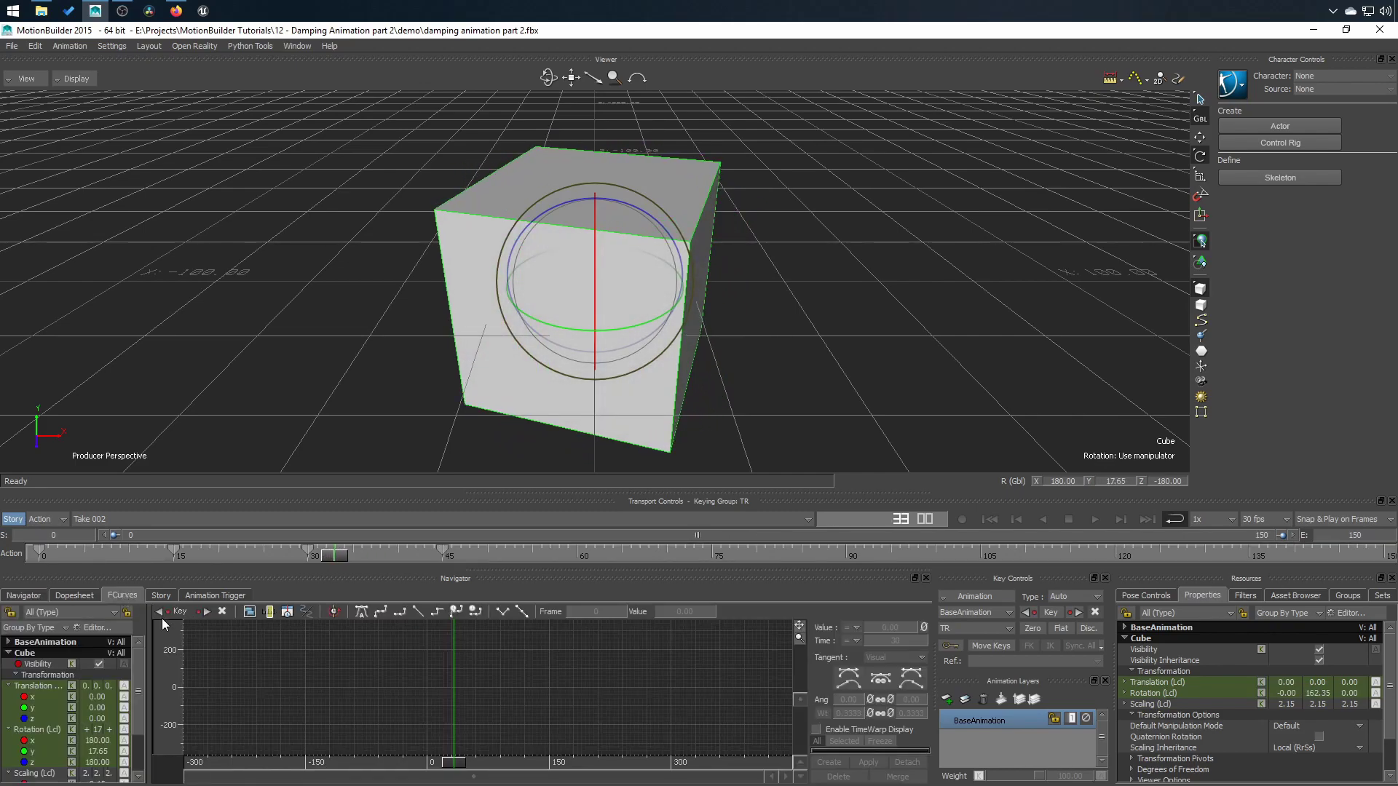
left_click(40, 730)
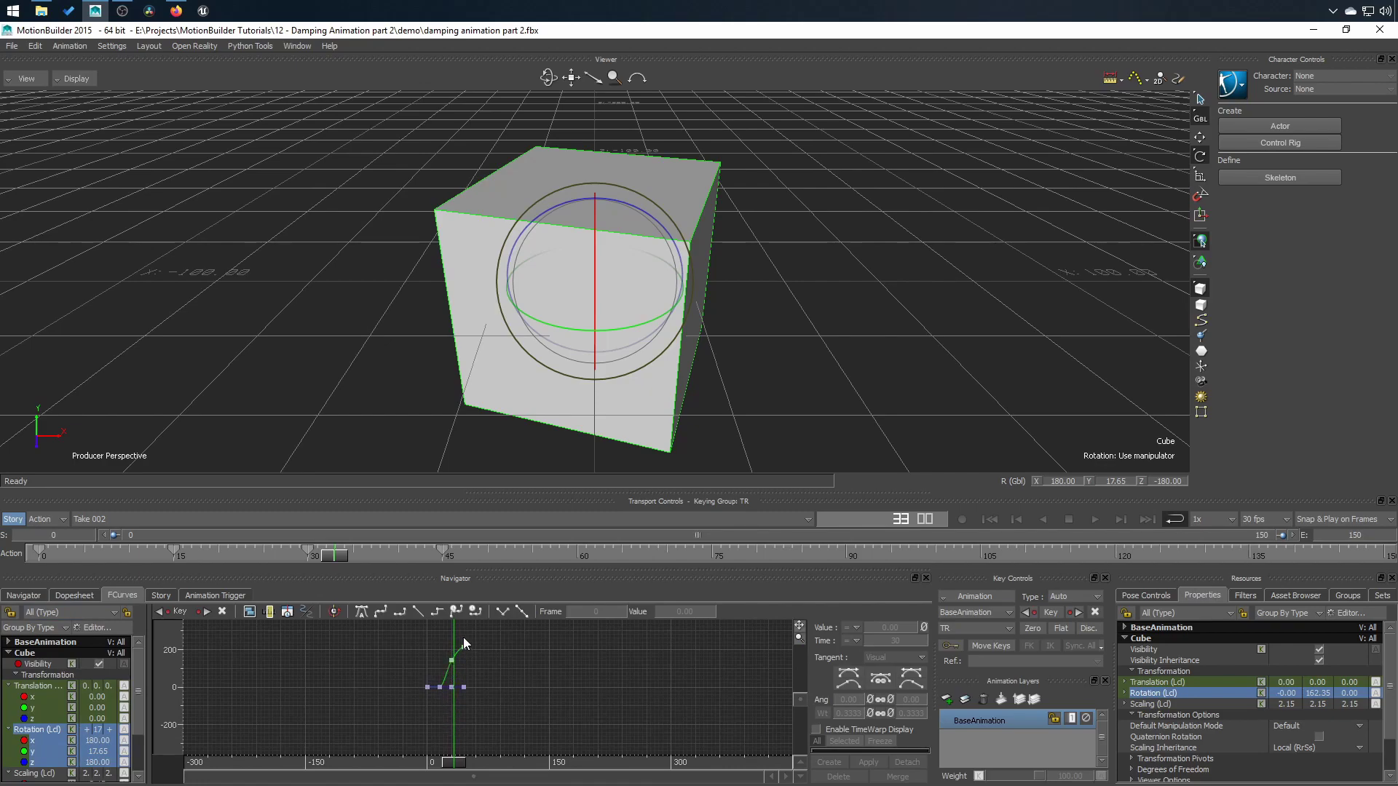
left_click_drag(424, 648, 564, 721)
left_click(24, 595)
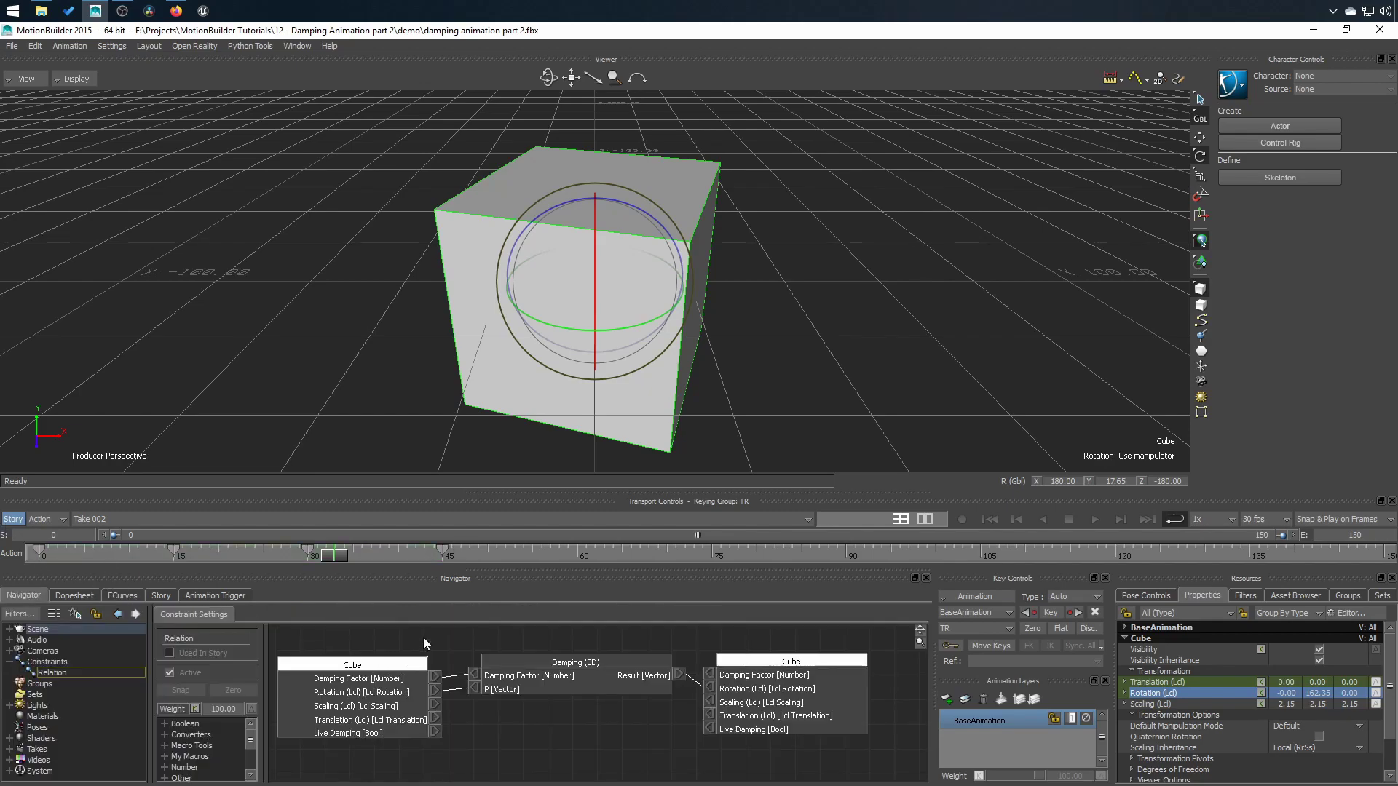
left_click_drag(330, 562, 460, 533)
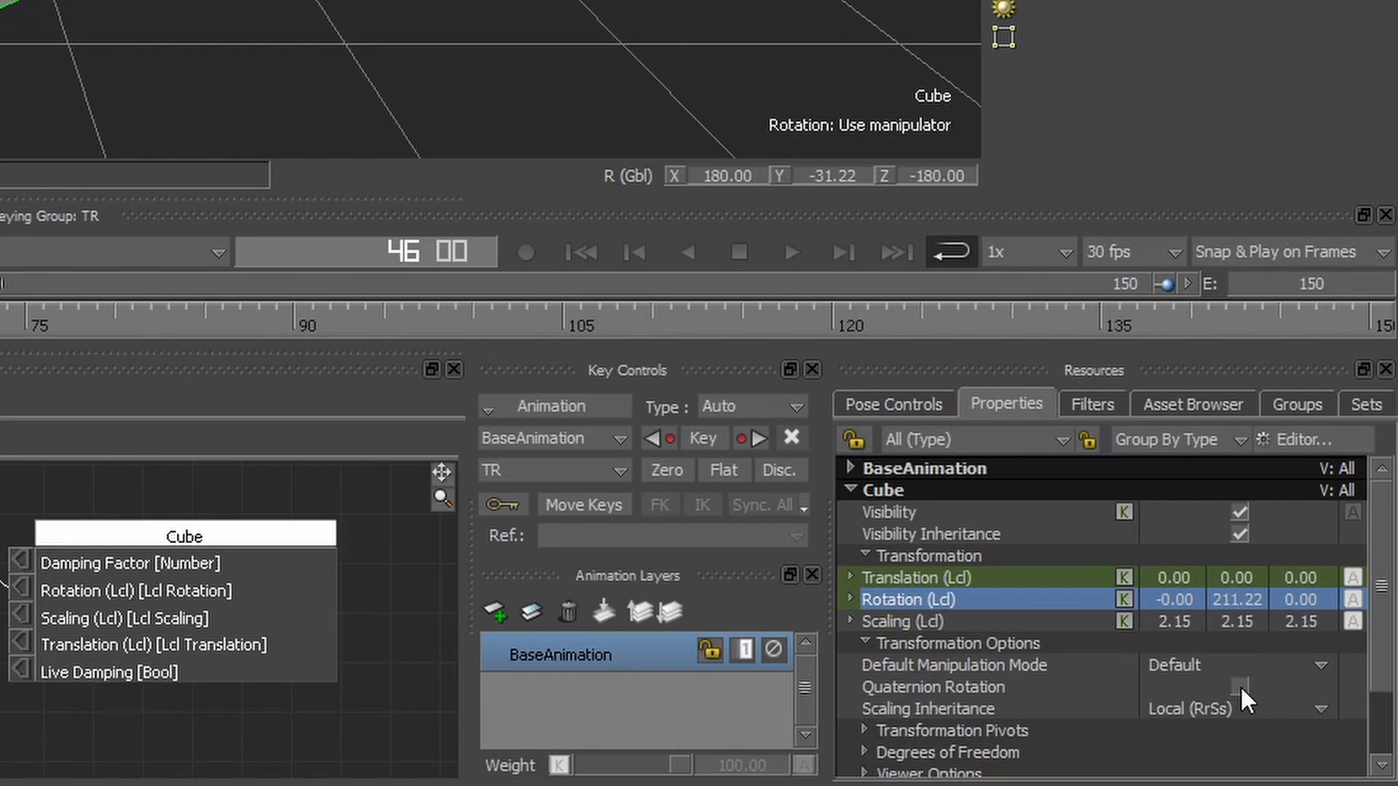
left_click(1012, 688)
left_click(1240, 687)
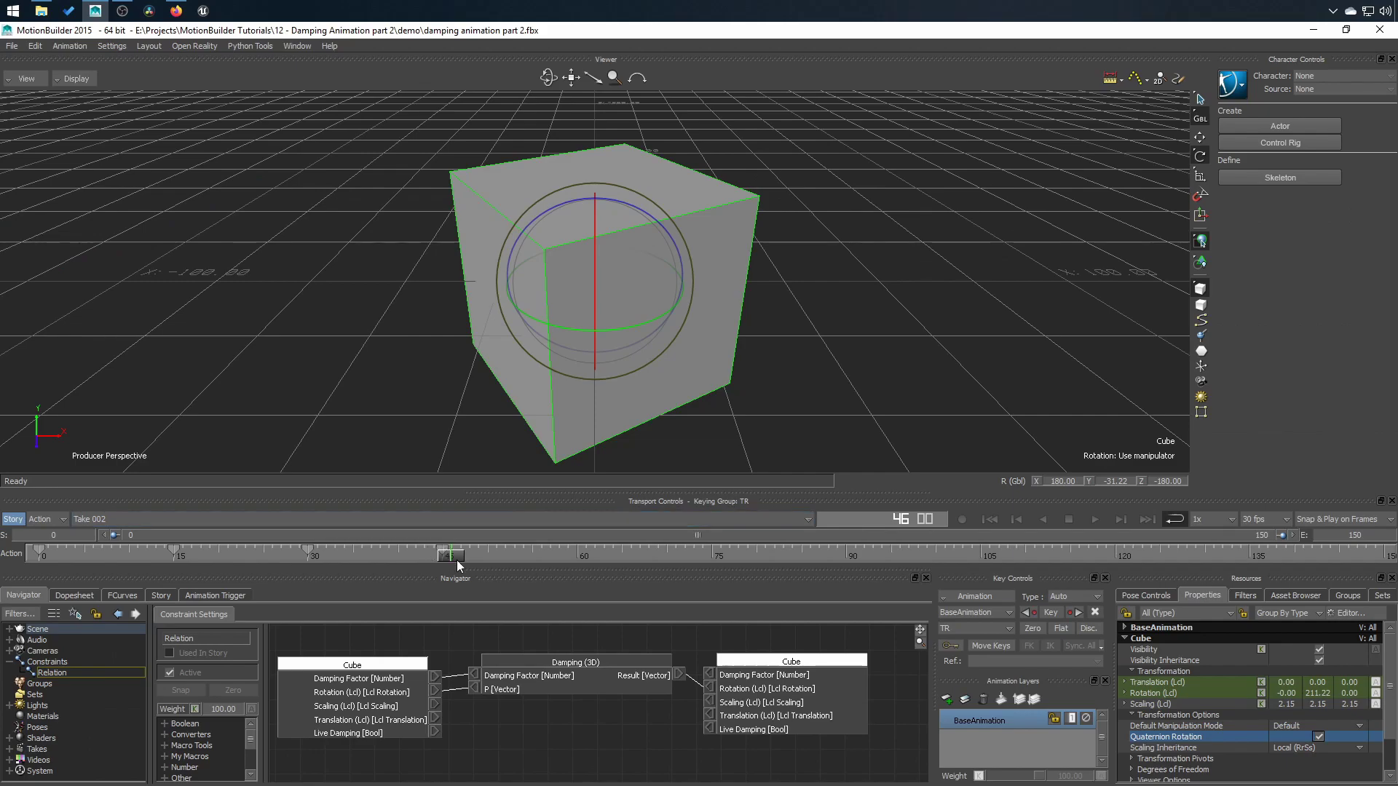
mouse_move(453, 557)
left_mouse_down()
mouse_move(279, 570)
mouse_move(370, 558)
mouse_move(183, 557)
mouse_move(437, 555)
left_mouse_up()
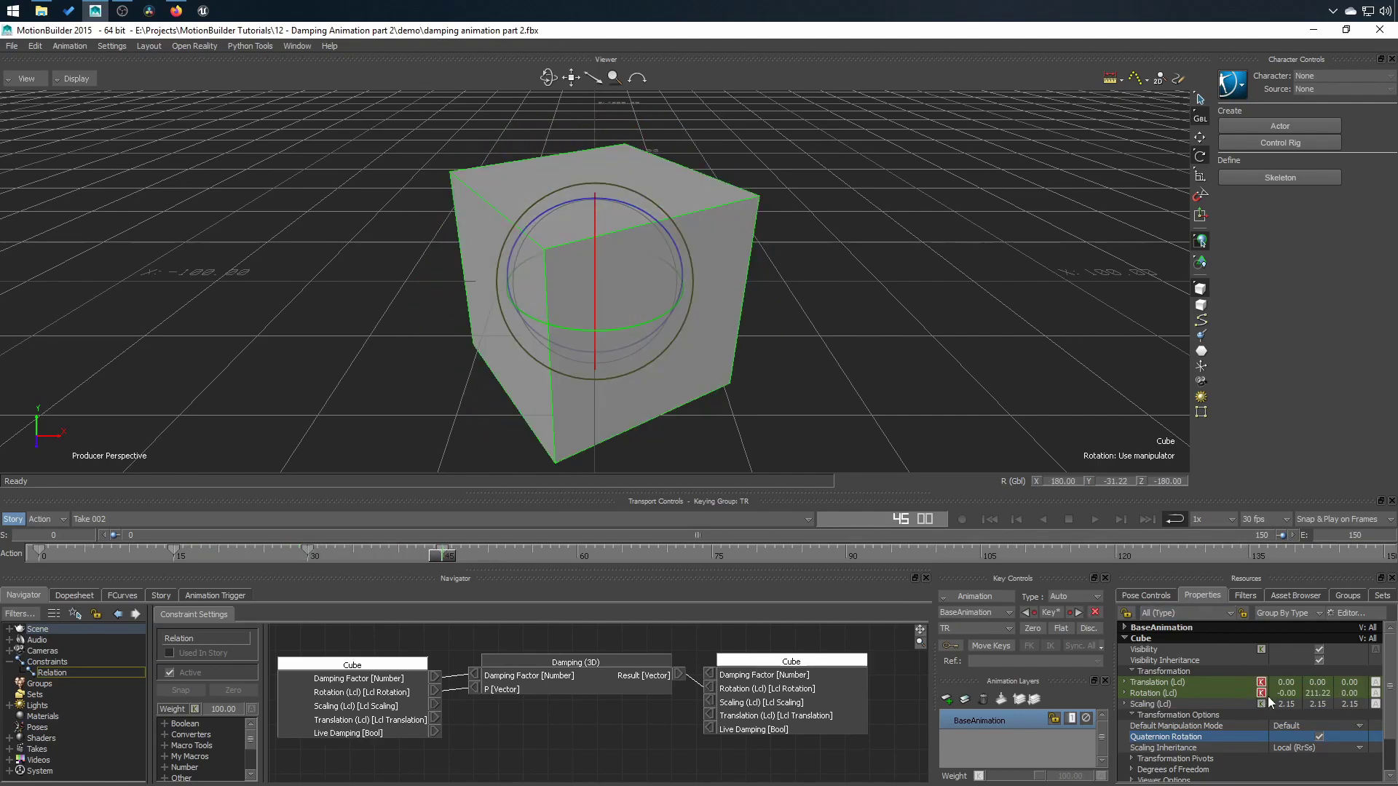
left_click(1319, 737)
left_click_drag(570, 675, 568, 677)
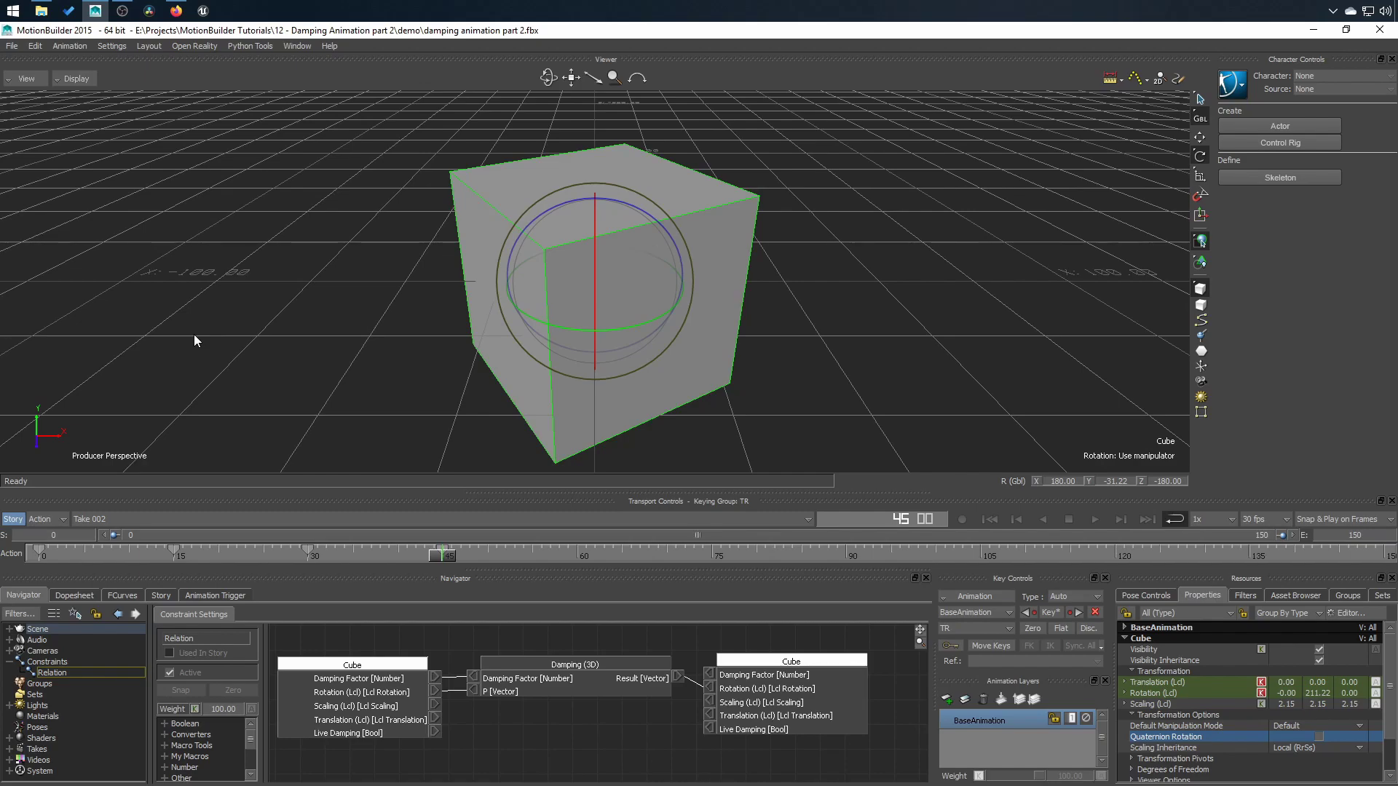
At frame 0, reselect the cube and rotate it to a new orientation.
left_click(989, 519)
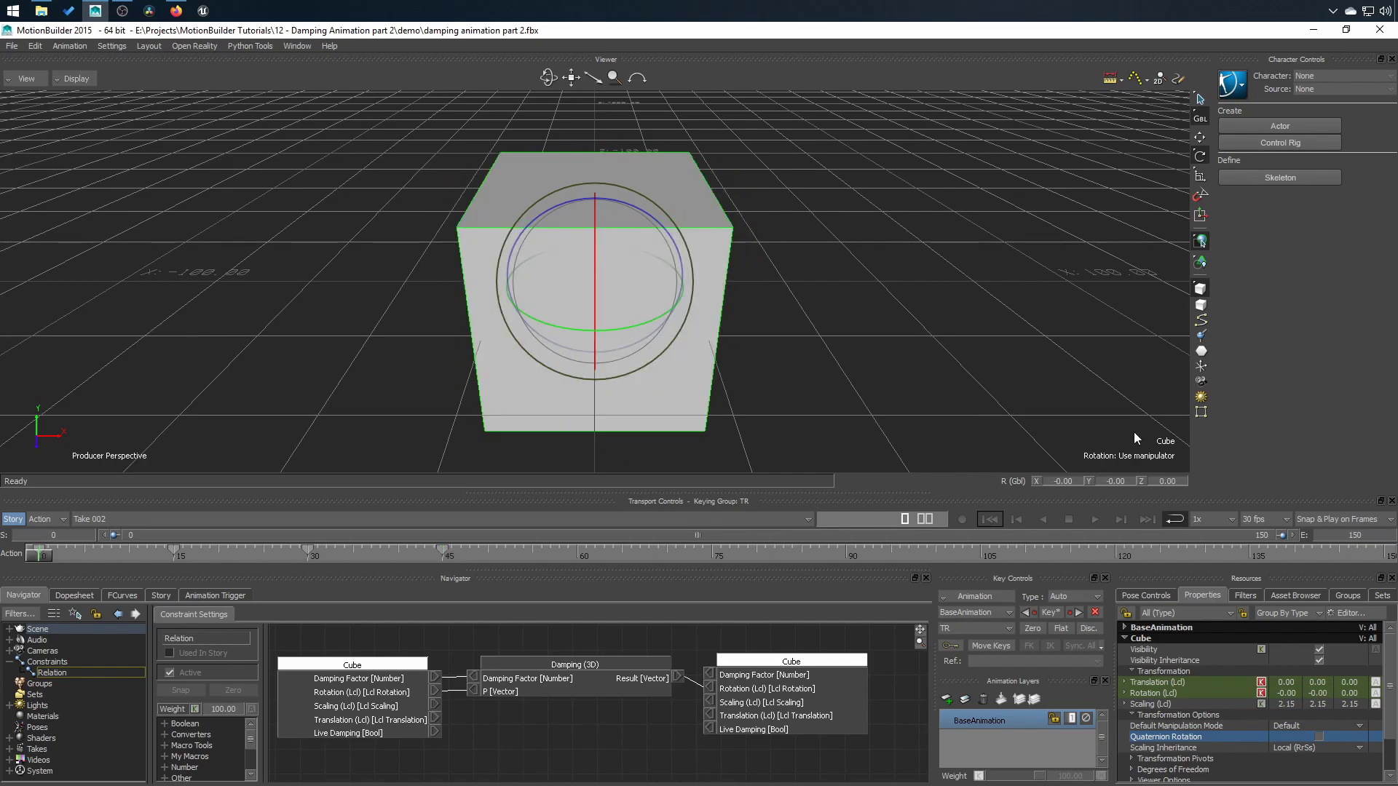
left_click(873, 346)
left_click(631, 314)
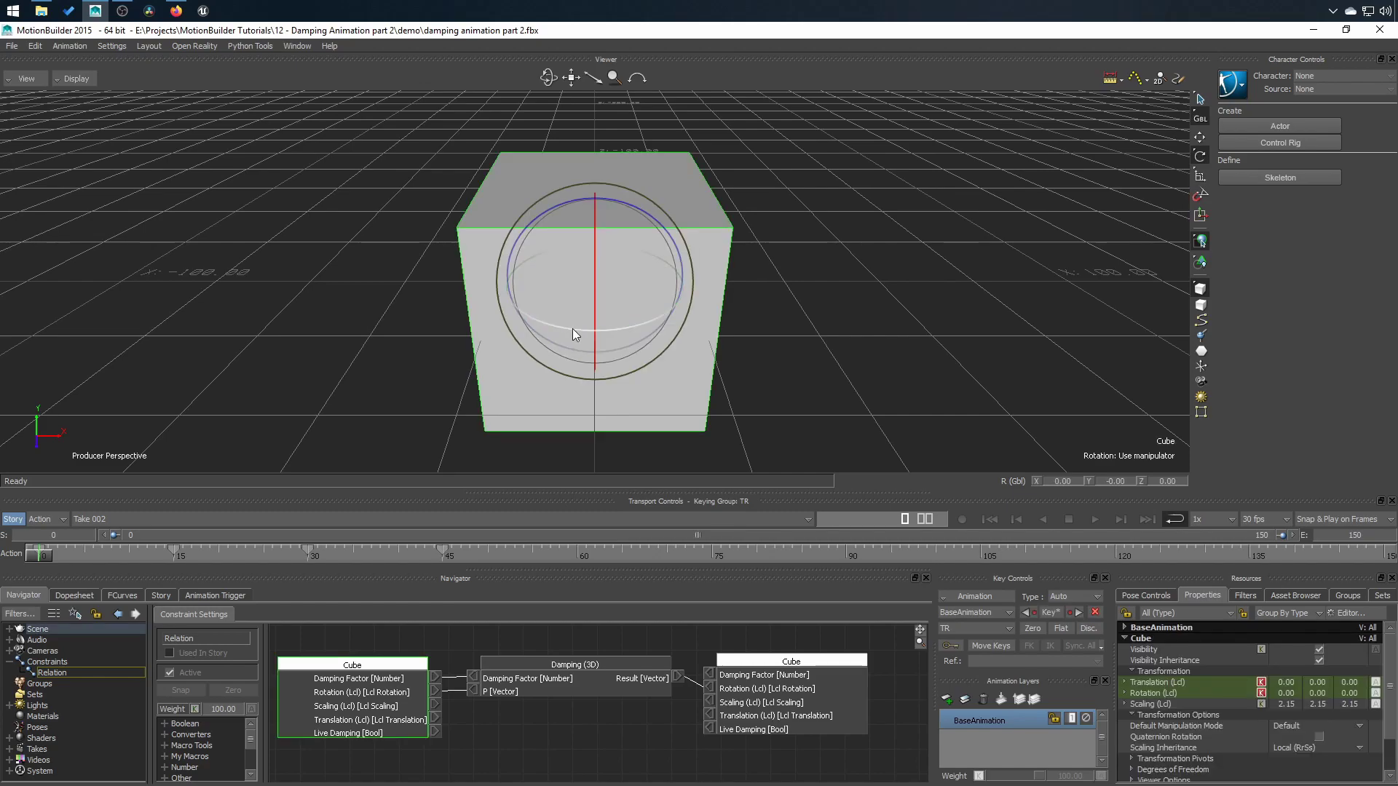
left_click_drag(546, 320, 684, 247)
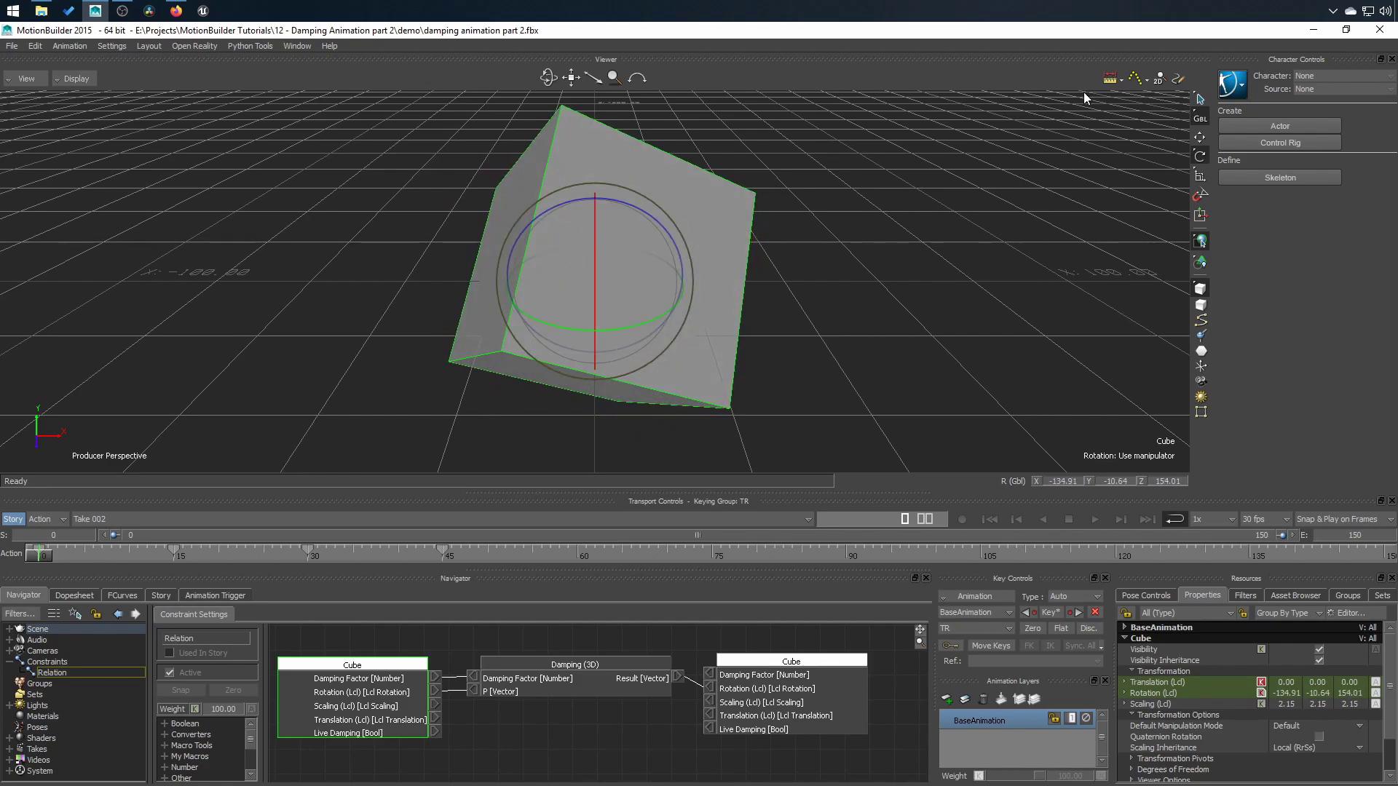
Switch rotation to Local mode and rotate the cube further to 170.82, 34.68, 173.69.
left_click(1199, 118)
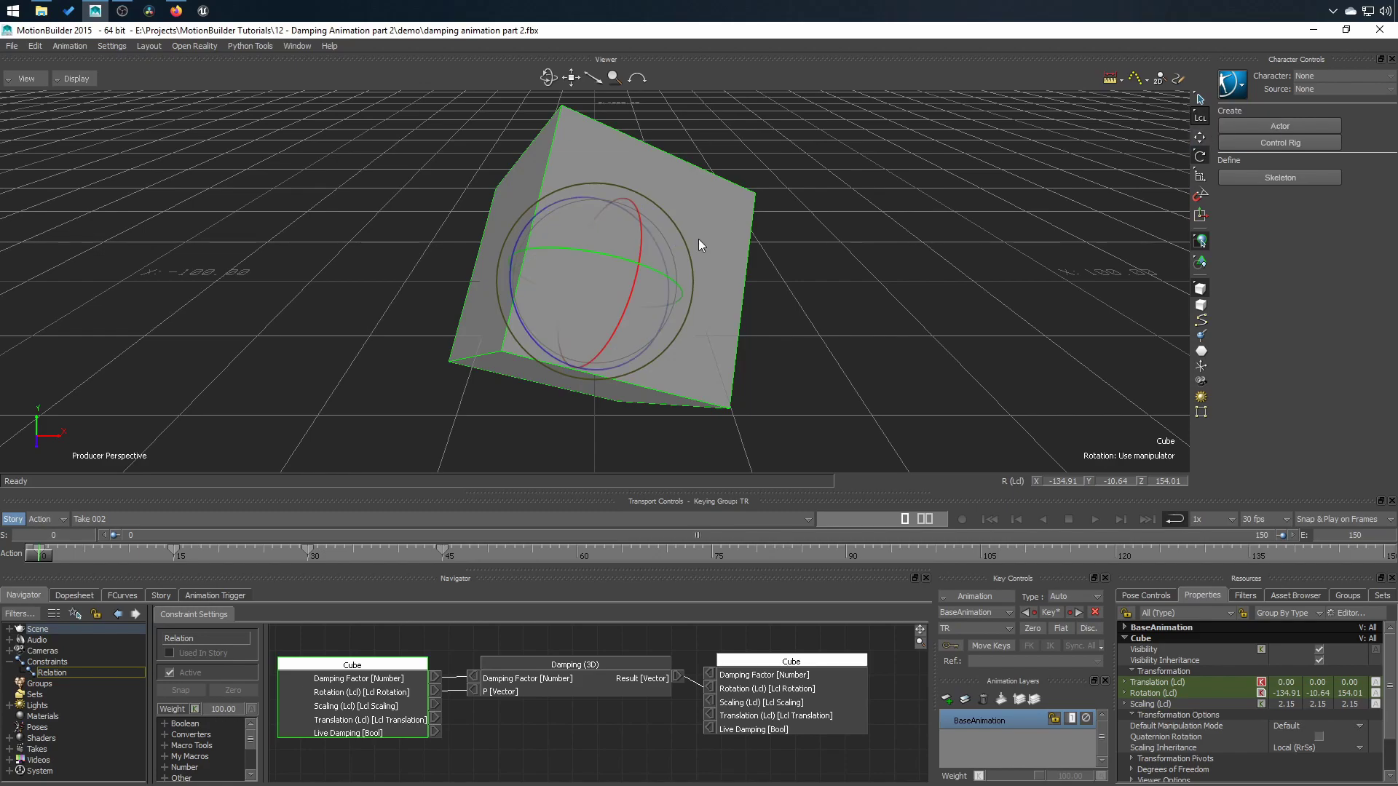
left_click_drag(588, 306, 684, 361)
left_click_drag(693, 280, 693, 264)
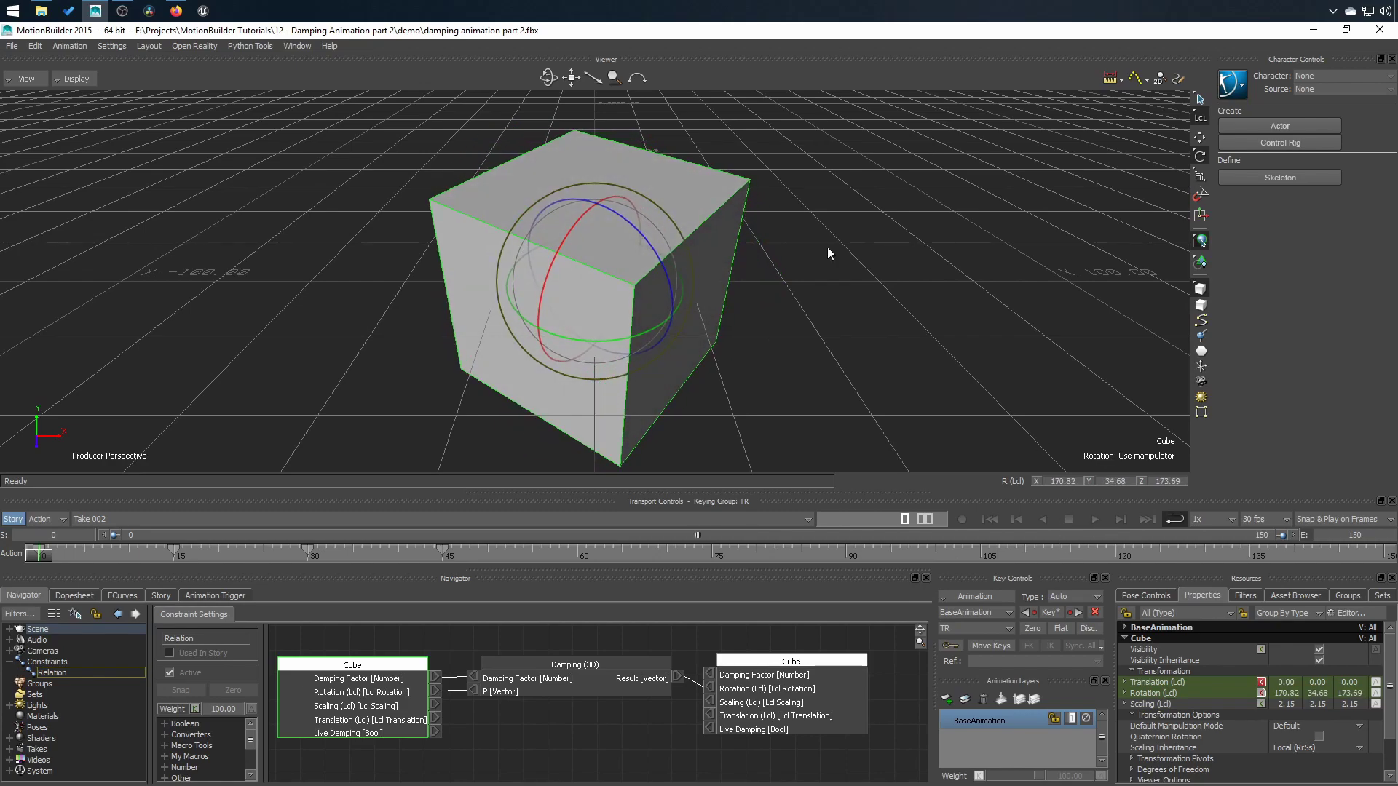
left_click(118, 595)
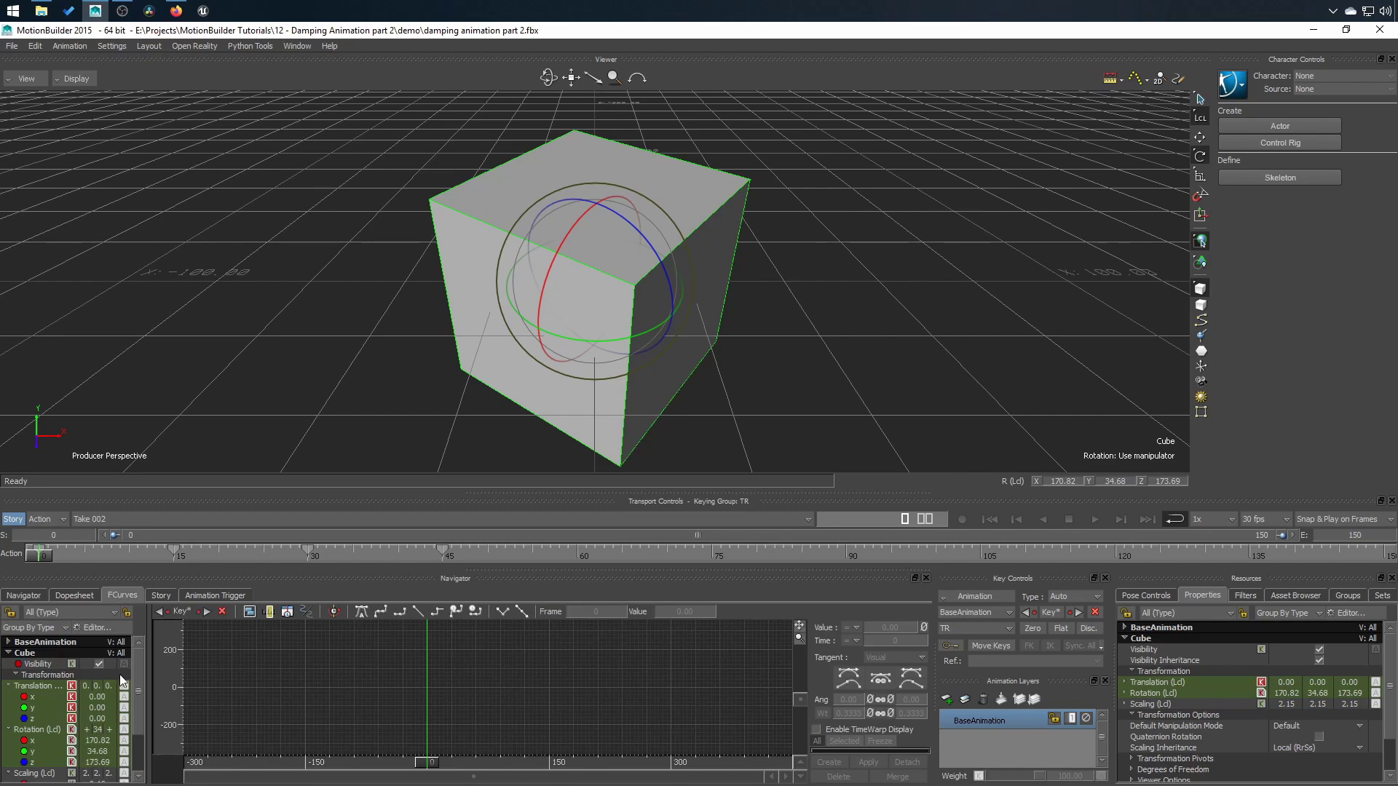
left_click(37, 731)
left_click_drag(392, 631, 504, 719)
left_click(558, 728)
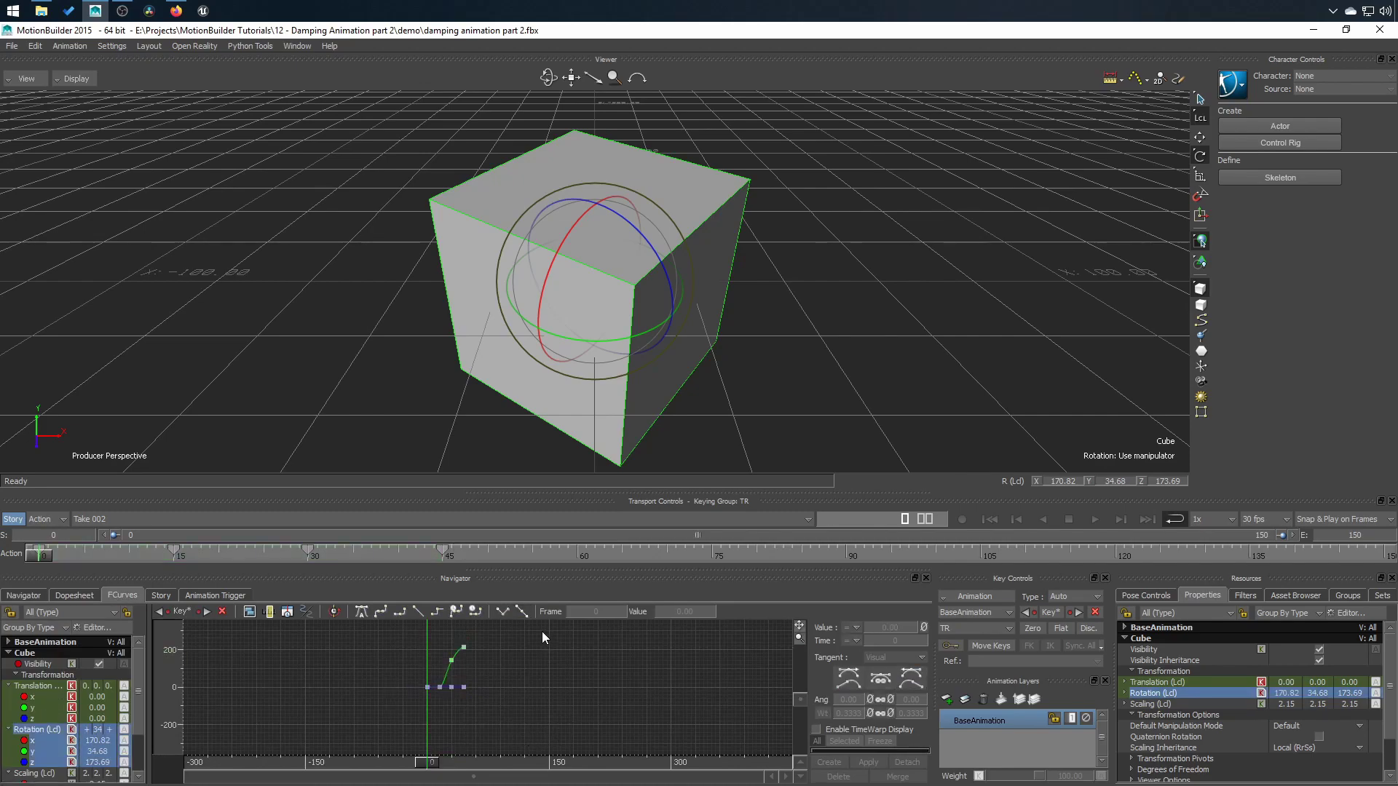
left_click_drag(407, 630, 518, 710)
left_click(557, 741)
left_click(19, 597)
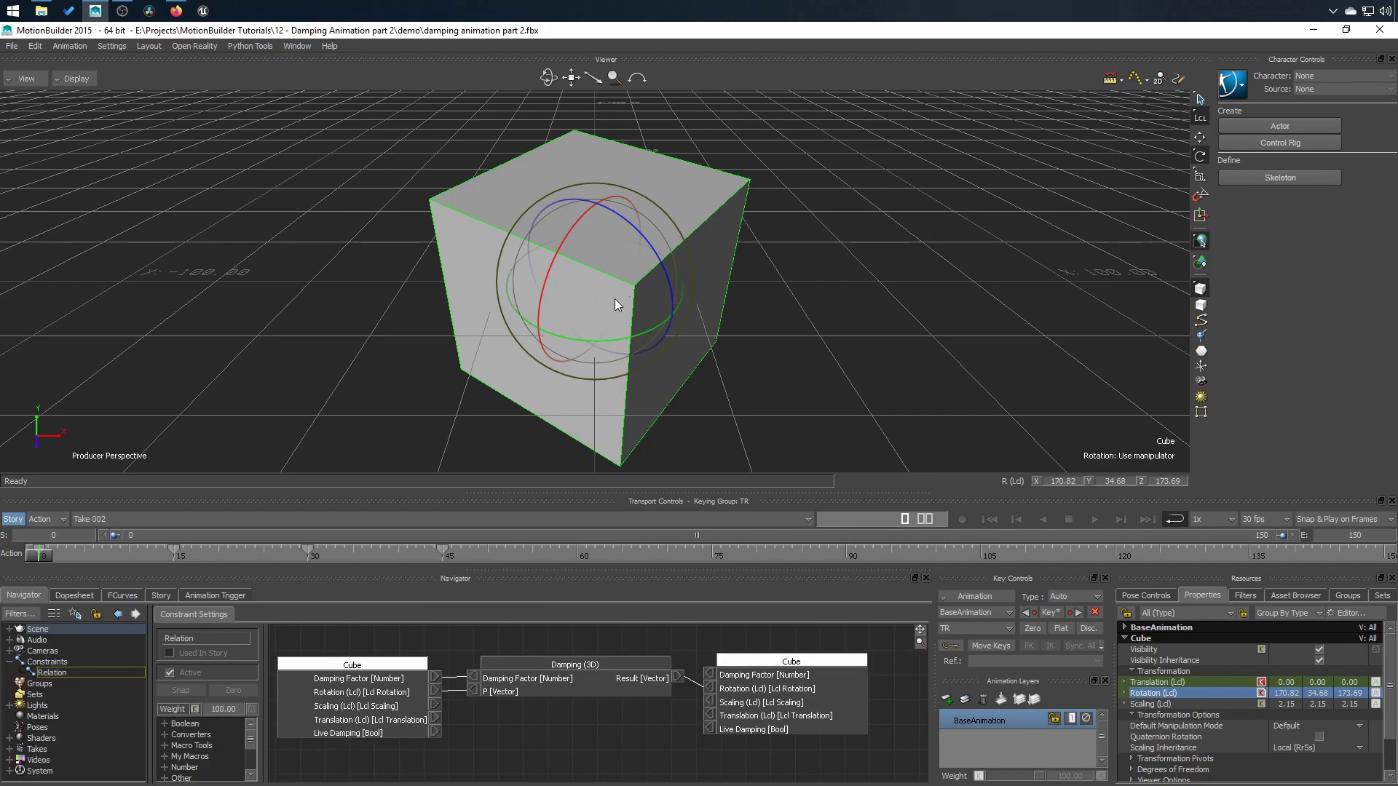
Switch the rotation reference mode to Additive and spin the cube around Y.
left_click(1200, 117)
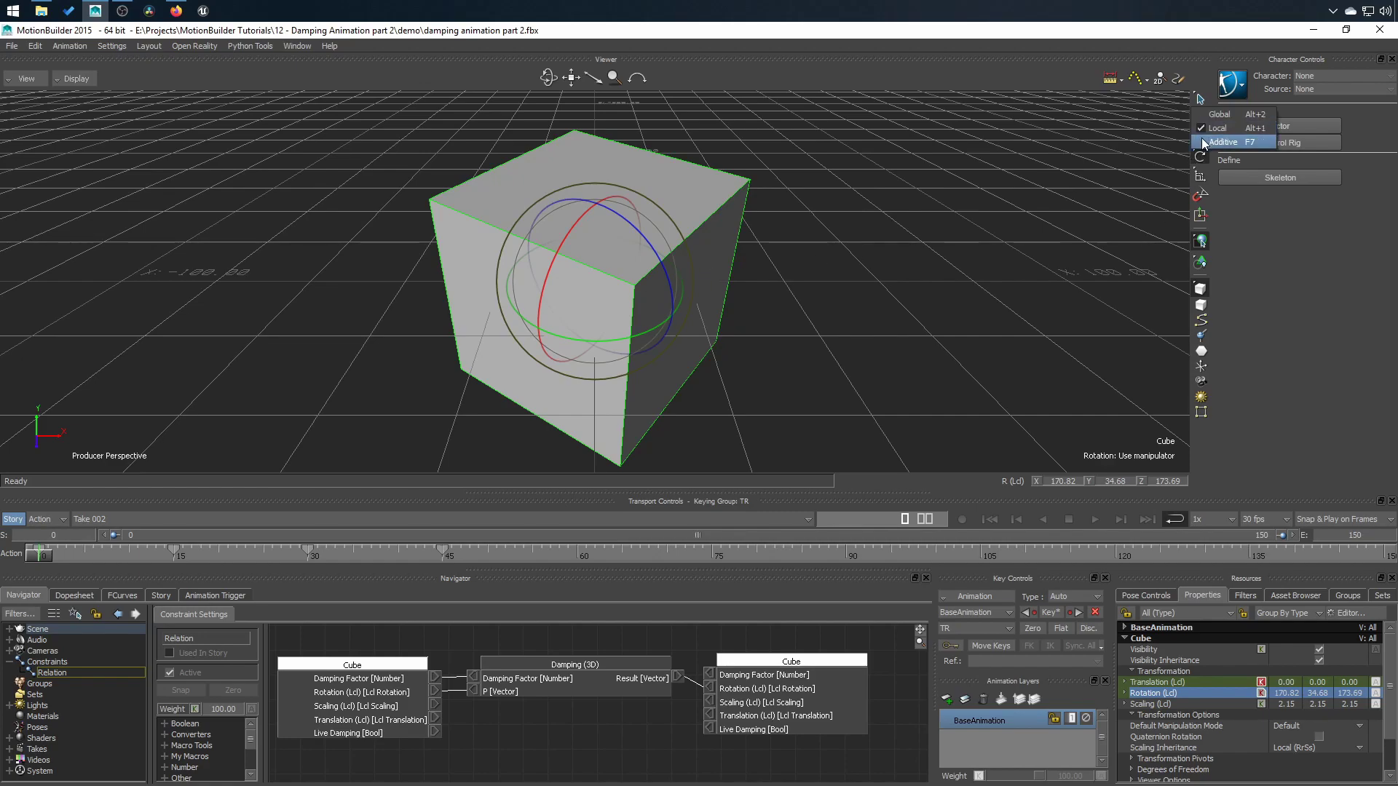
left_click(1203, 140)
left_click_drag(669, 318, 584, 283)
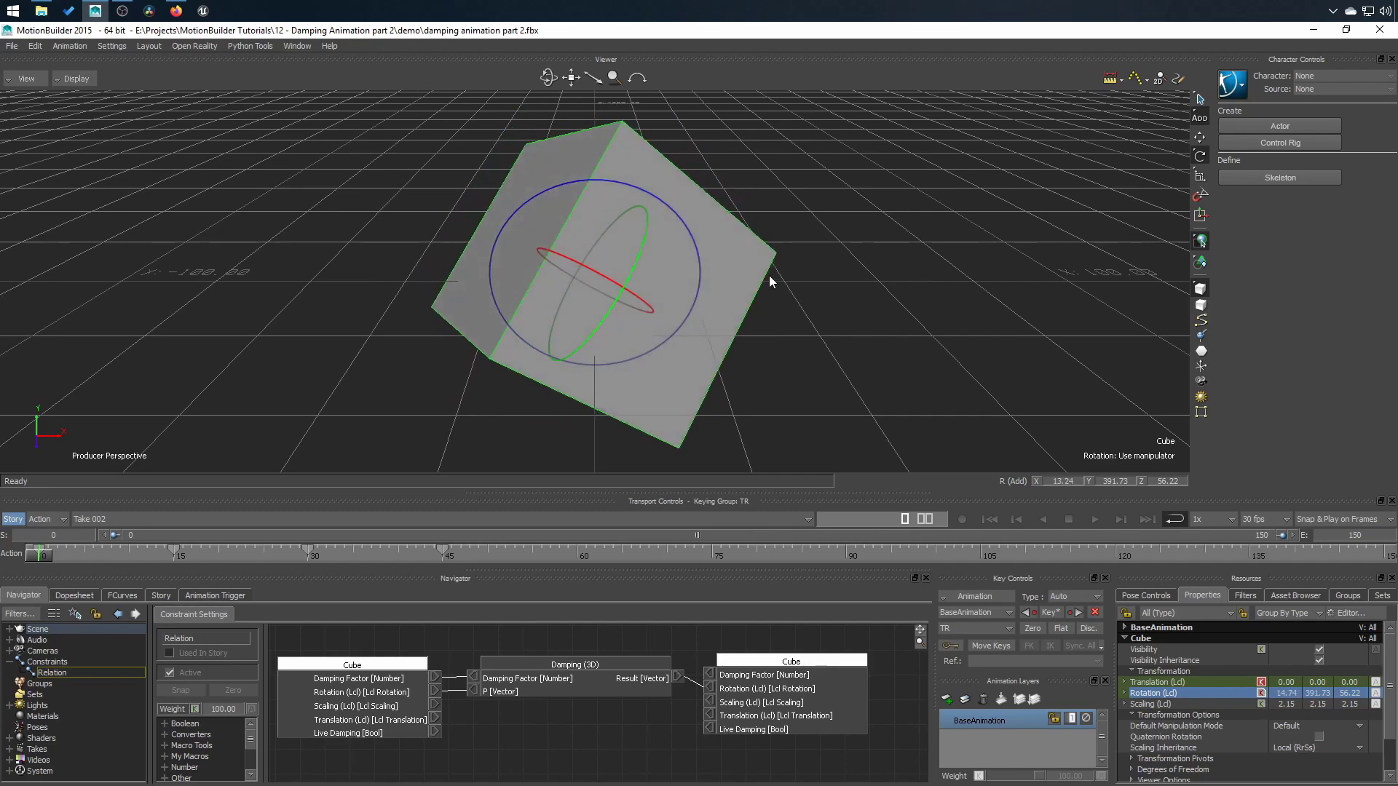
Reselect the cube, rotate it slightly, then undo back to zero rotation.
left_click(870, 314)
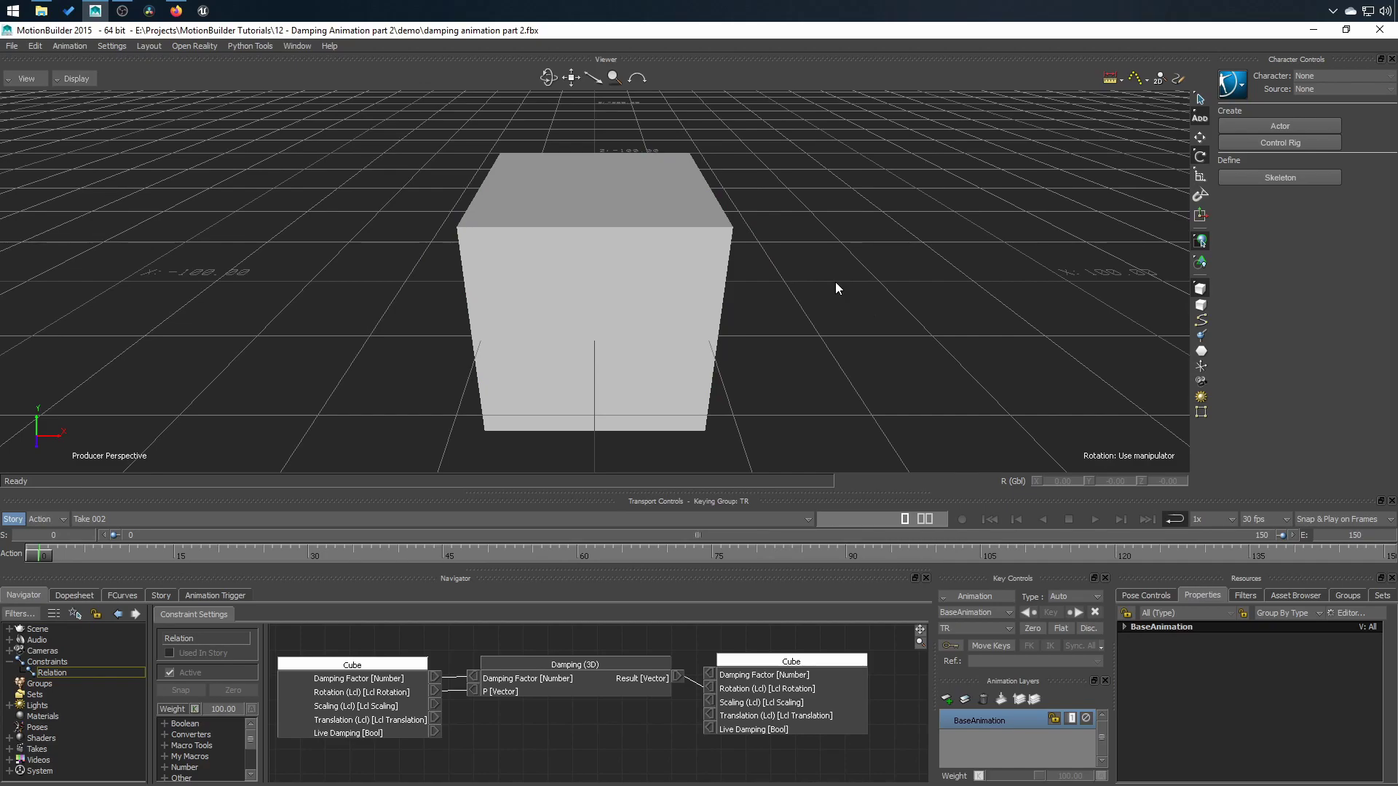
left_click(568, 265)
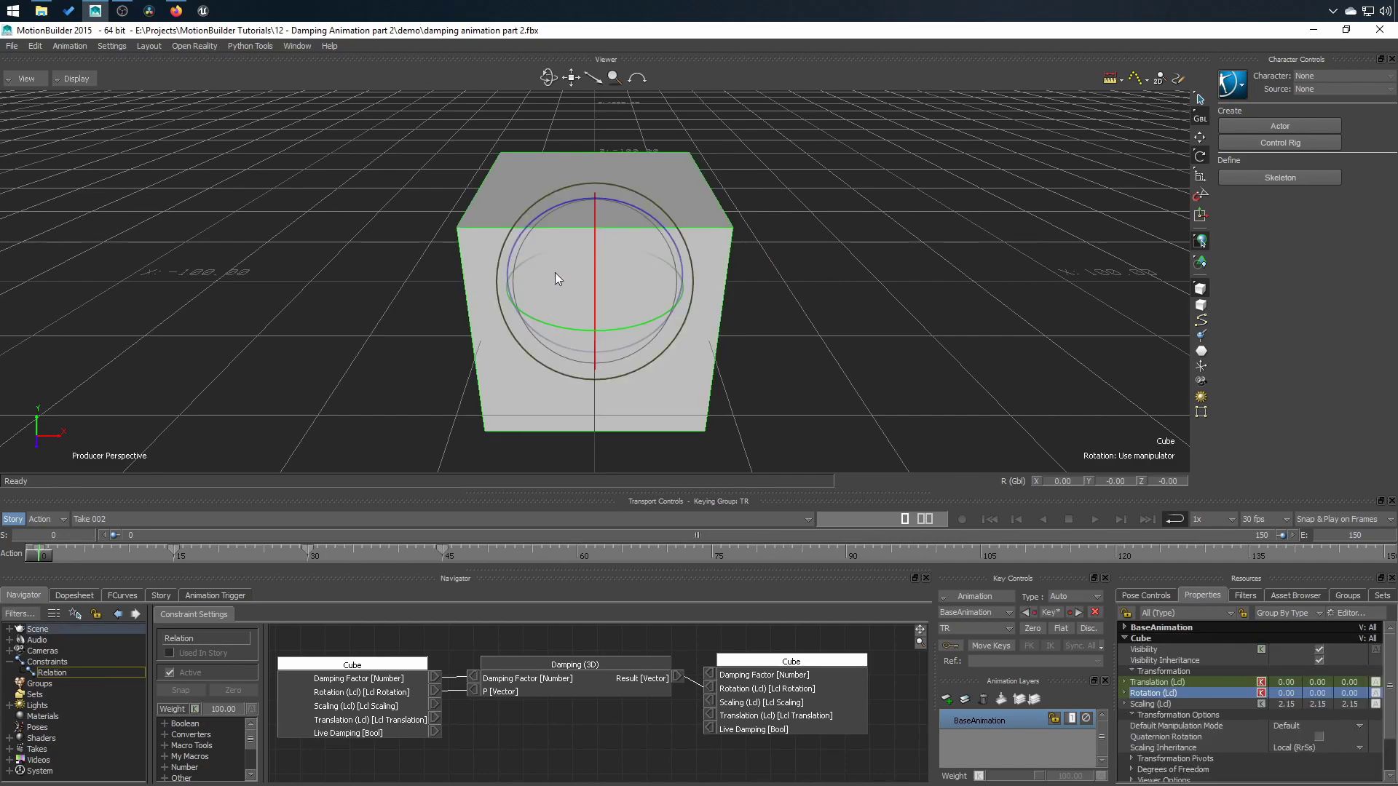
left_click_drag(547, 309, 629, 297)
key("ctrl+z")
Drag Play Mode from the System category into the Relation graph and select the new node.
left_click(536, 752)
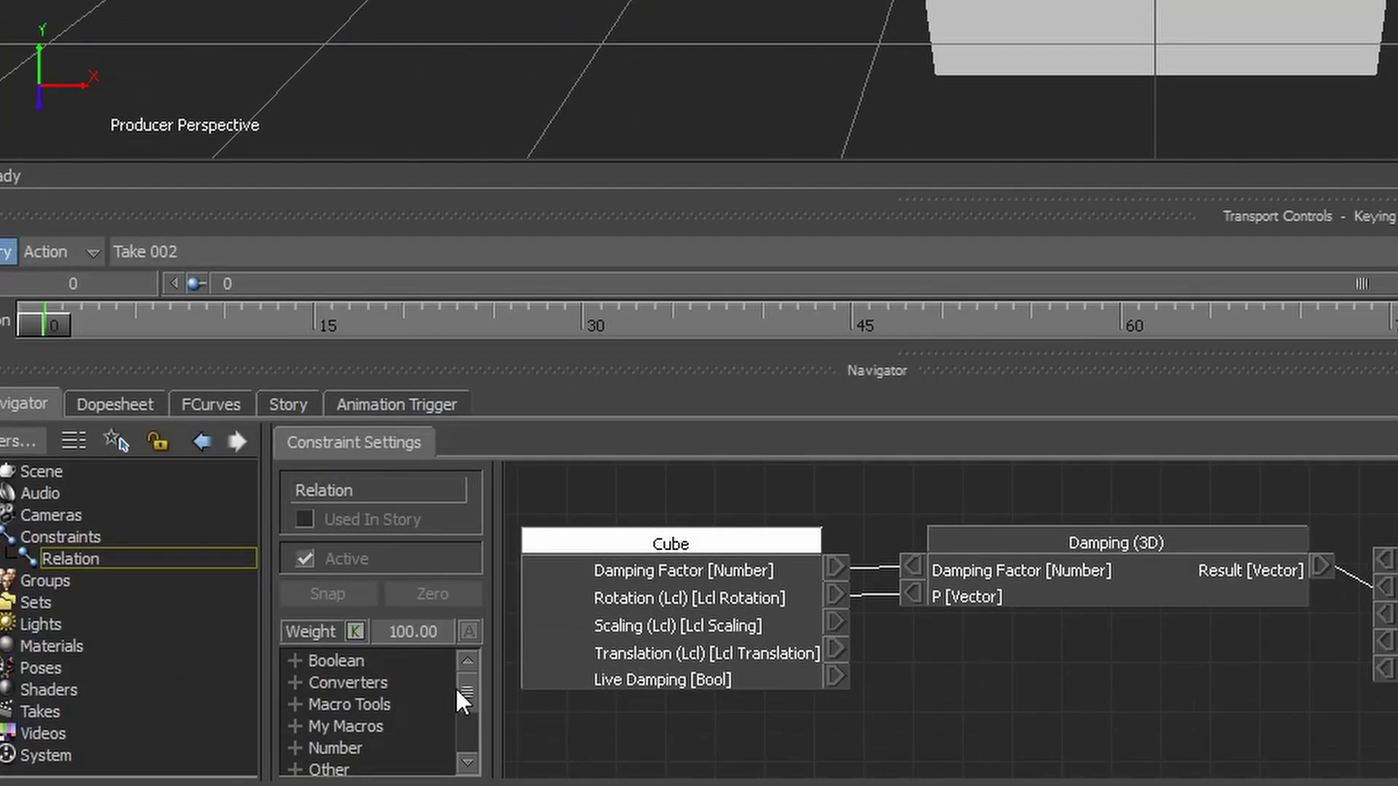
scroll(246, 740, "down", 5)
left_click(295, 721)
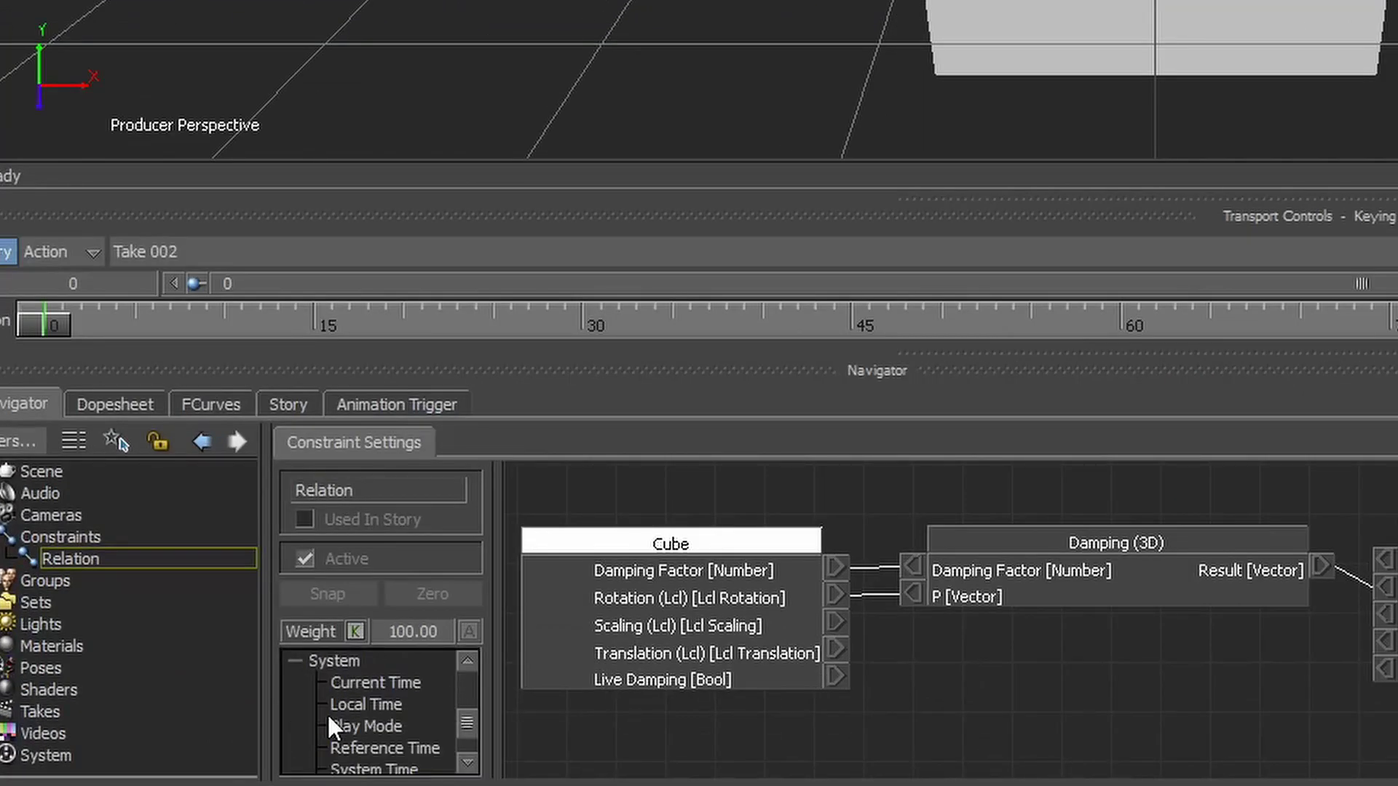
left_click(360, 730)
left_click(343, 655)
left_click(393, 728)
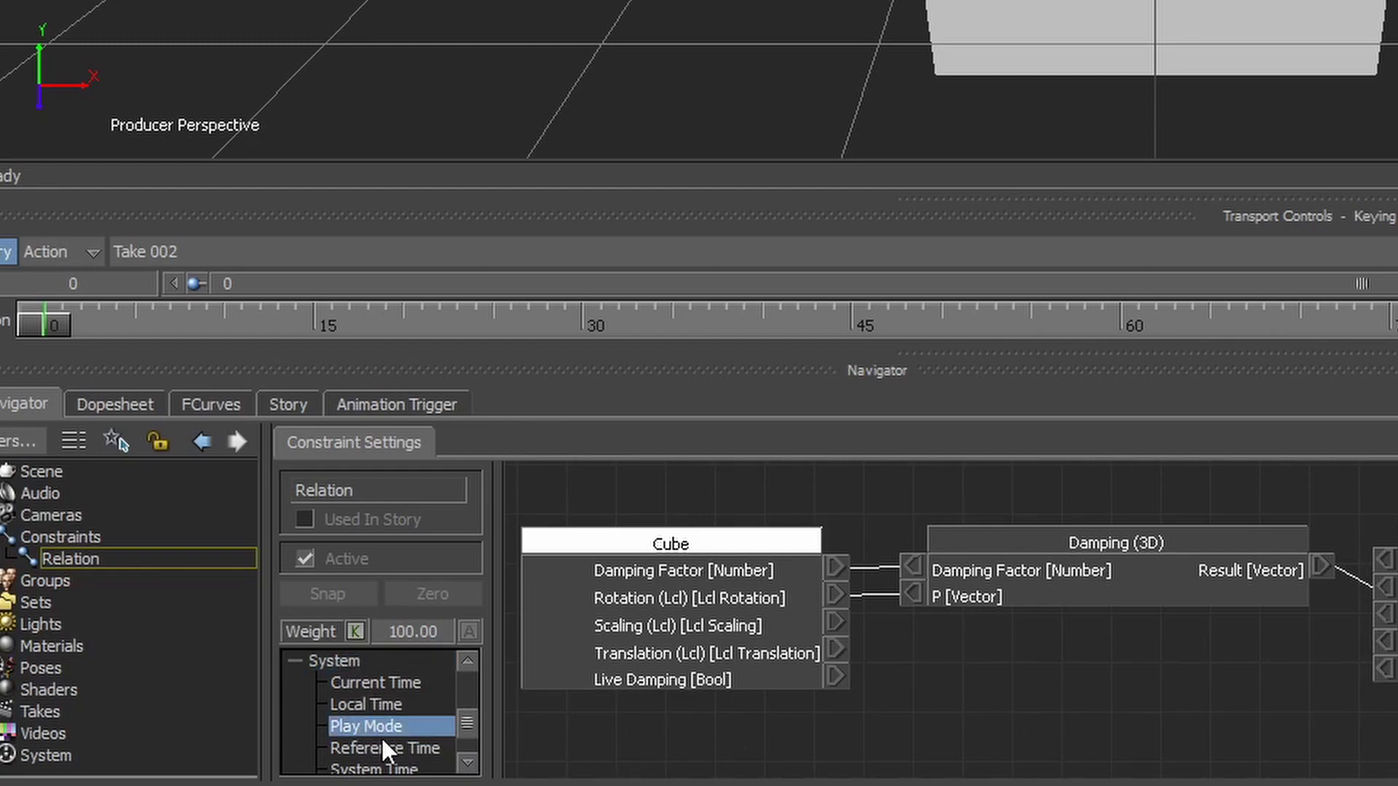
left_click_drag(382, 736, 645, 727)
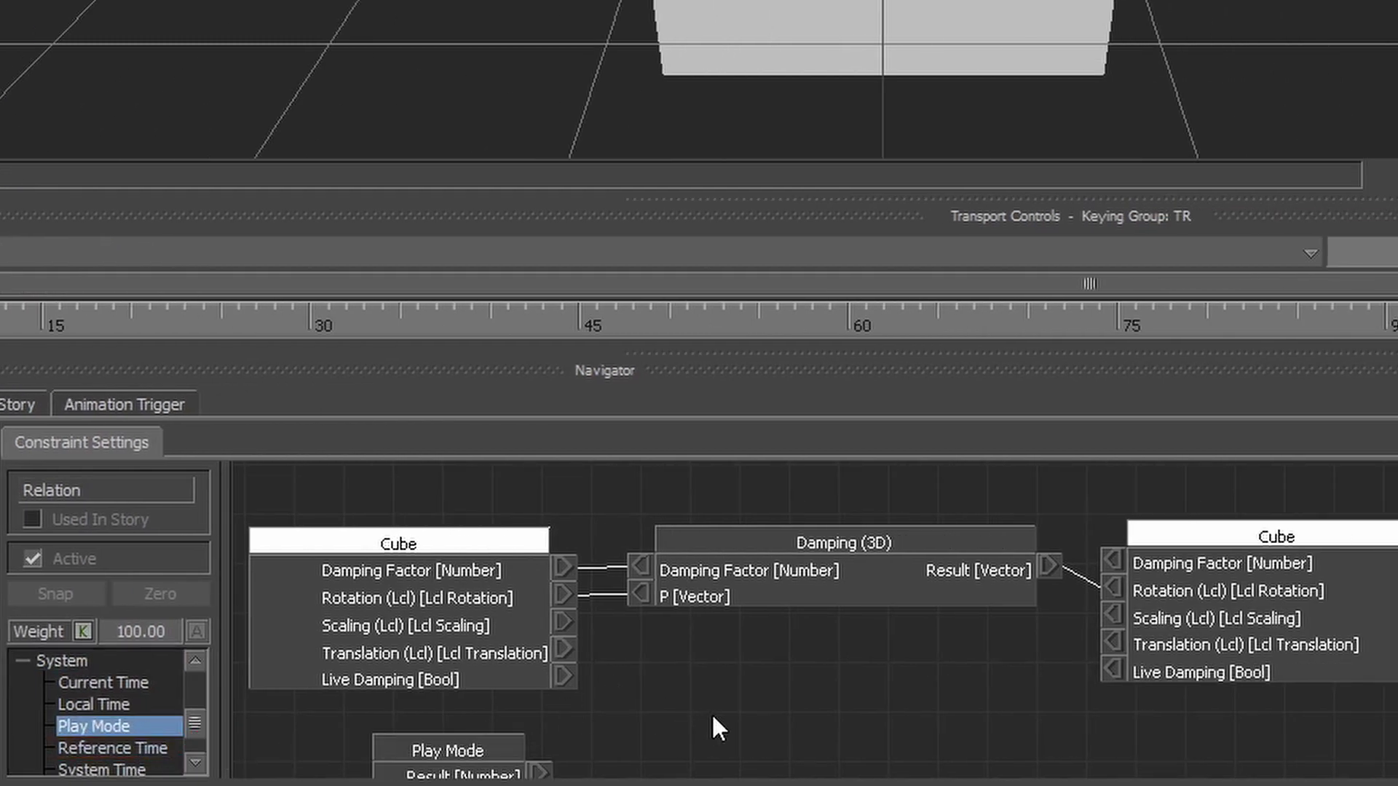
scroll(702, 713, "down", 2)
left_click(452, 709)
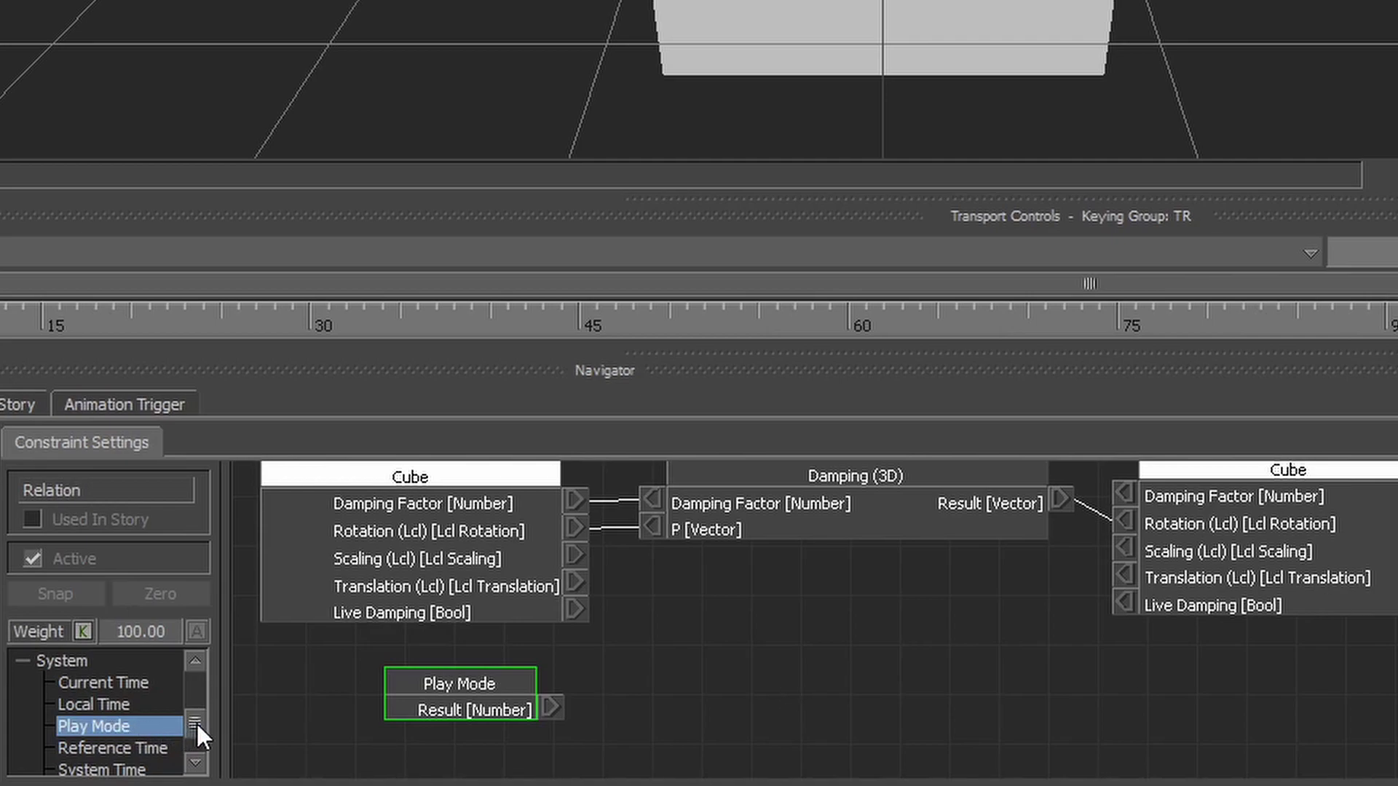
Add an IF Cond Then A Else B node and feed Play Mode's Result into its Cond.
left_click_drag(196, 722, 198, 753)
left_click(23, 765)
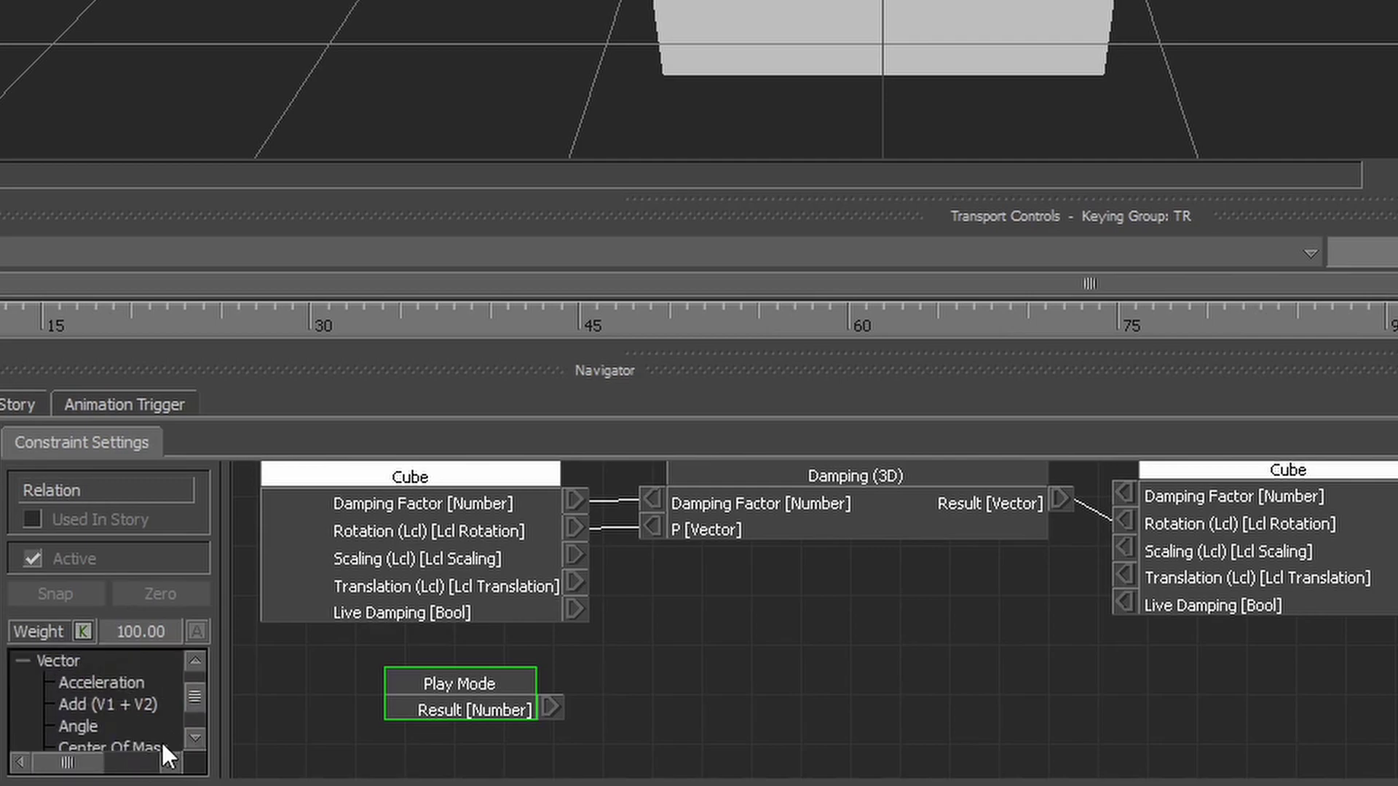
scroll(189, 741, "down", 5)
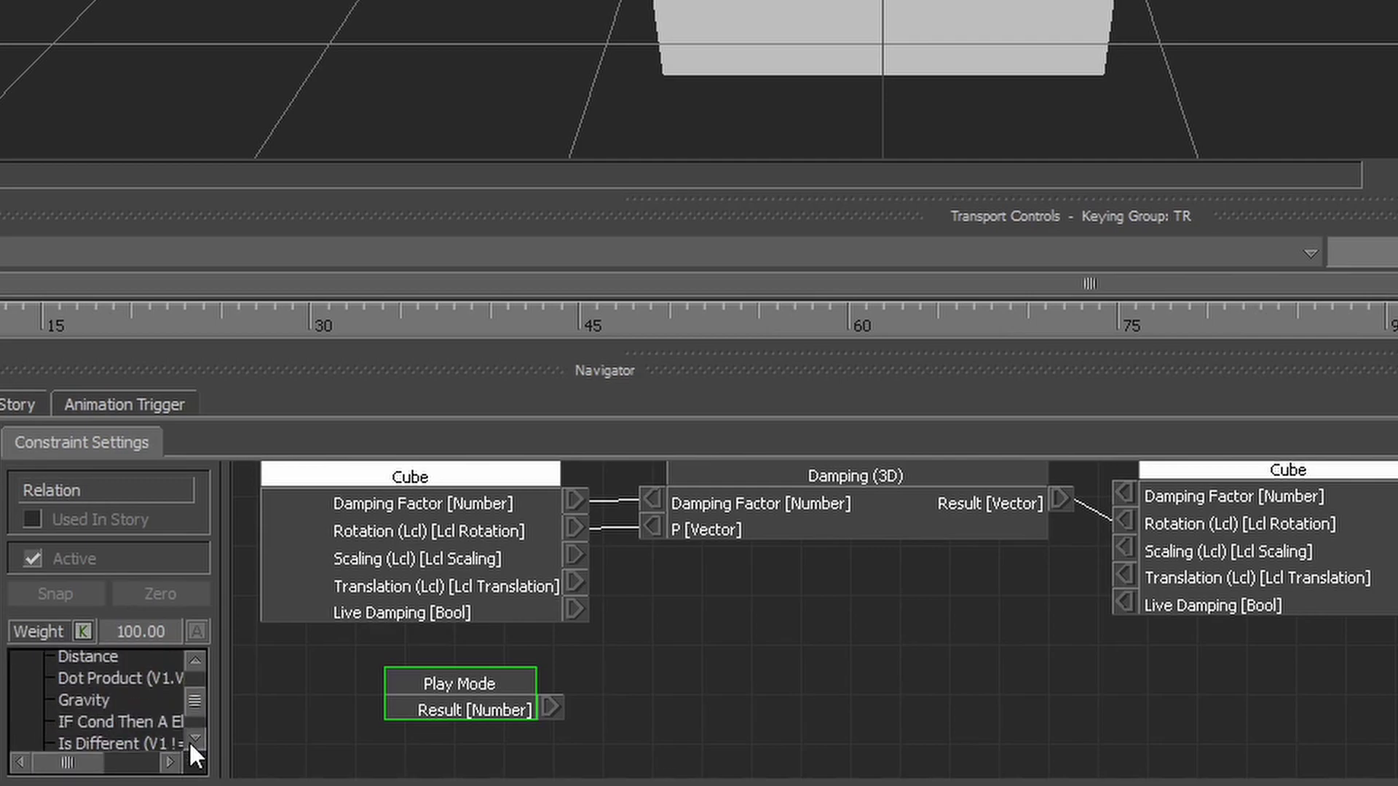
left_click_drag(72, 688, 673, 677)
left_click_drag(518, 710, 667, 727)
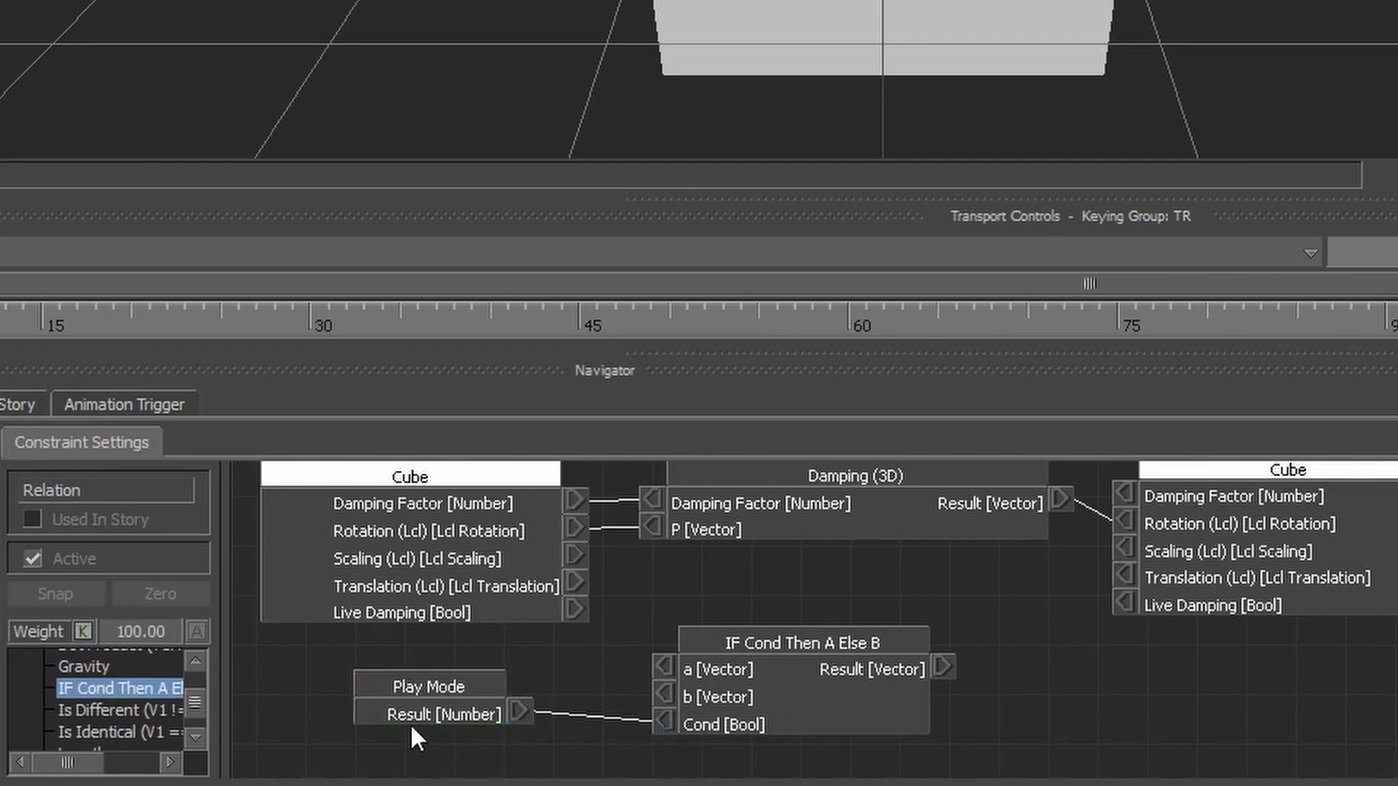
Wire Damping Result to a, Cube Rotation to b, and the IF Result to receiver Rotation.
left_click_drag(413, 725, 414, 736)
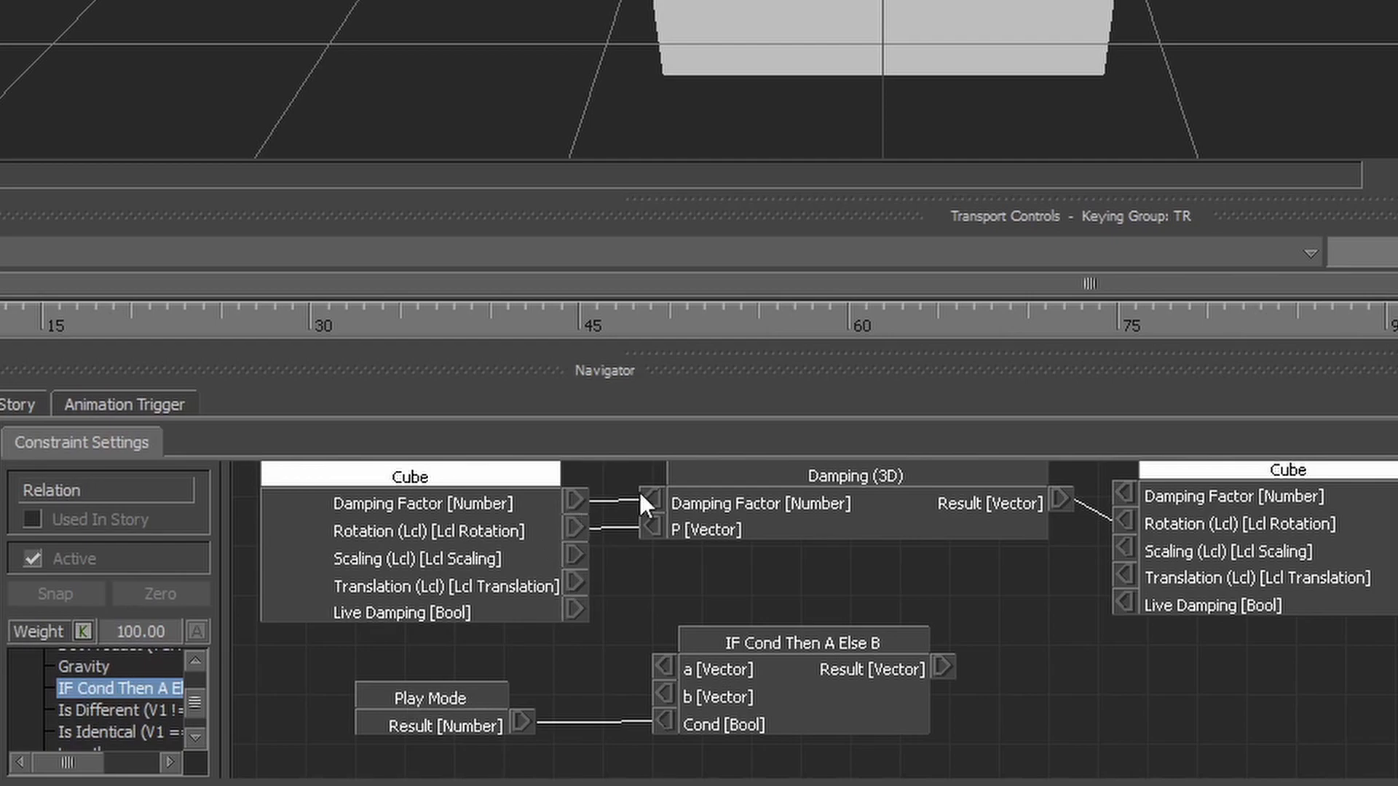
left_click_drag(1064, 497, 656, 667)
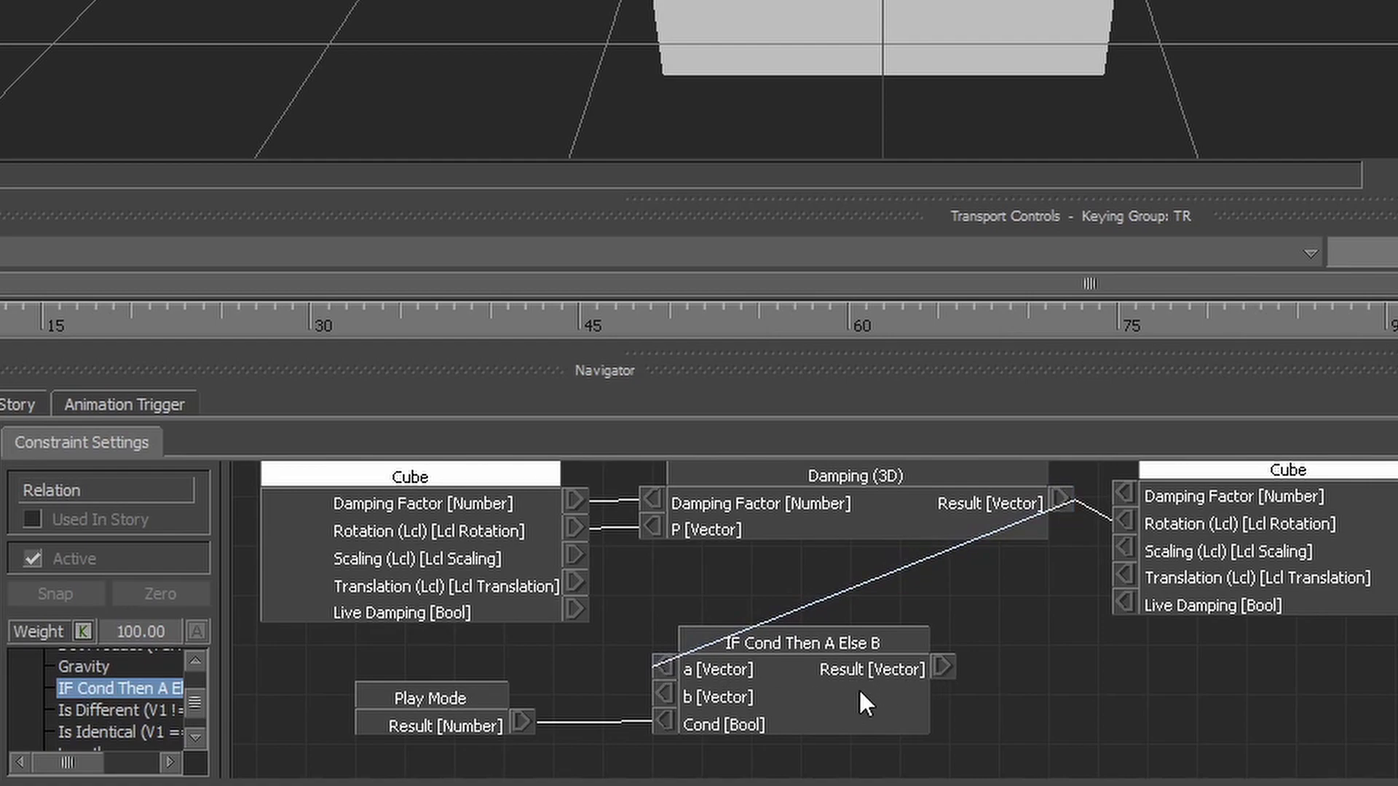
left_click_drag(855, 697, 902, 699)
left_click_drag(1057, 588, 1123, 522)
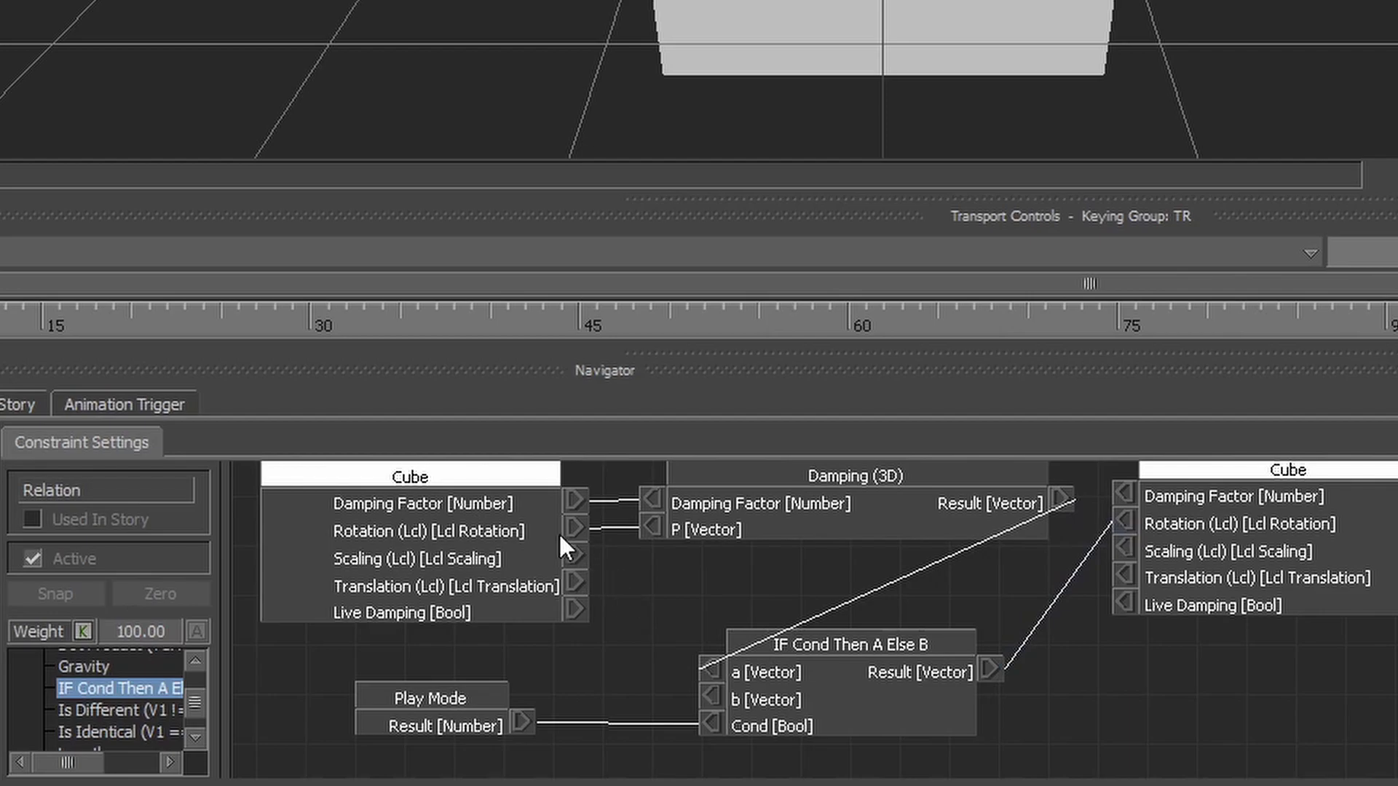
left_click_drag(574, 527, 703, 696)
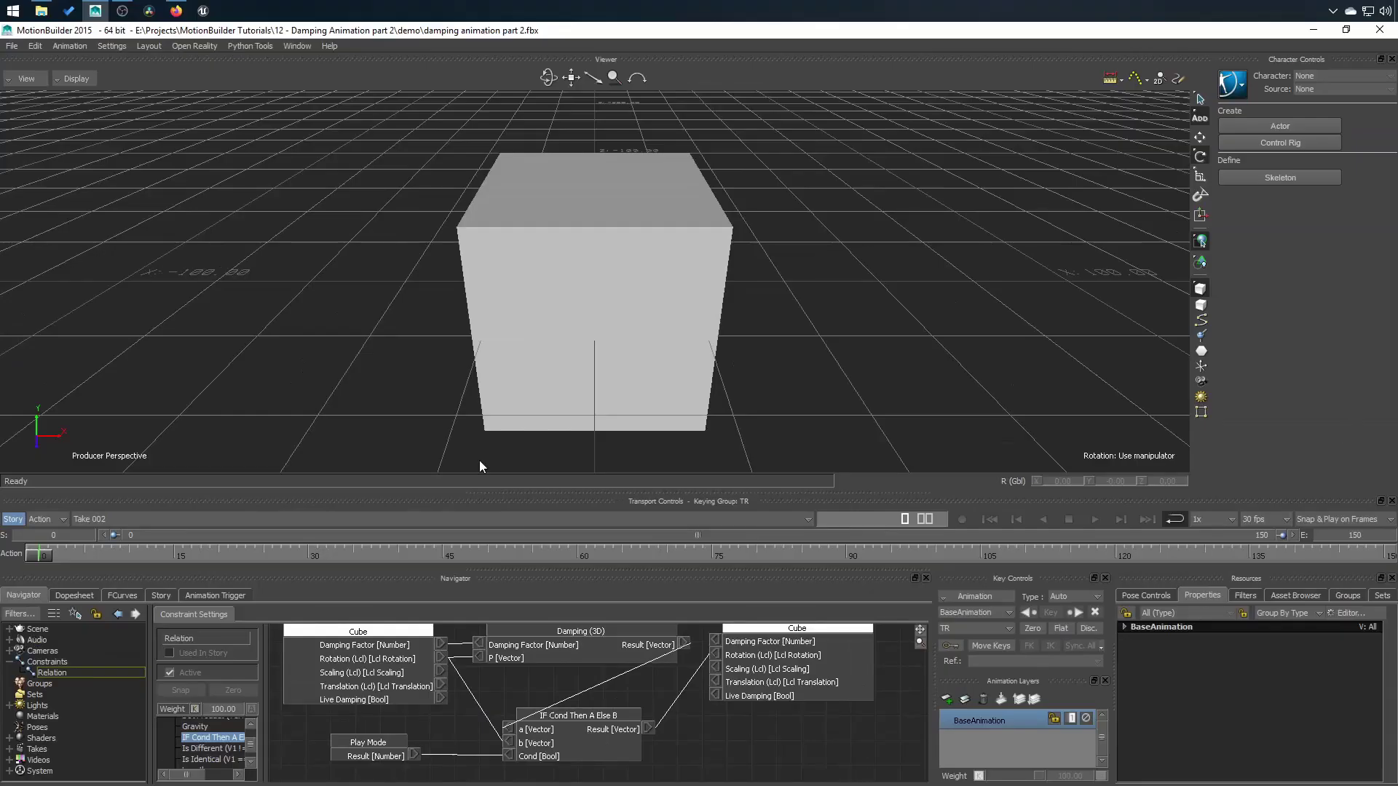
left_click(575, 275)
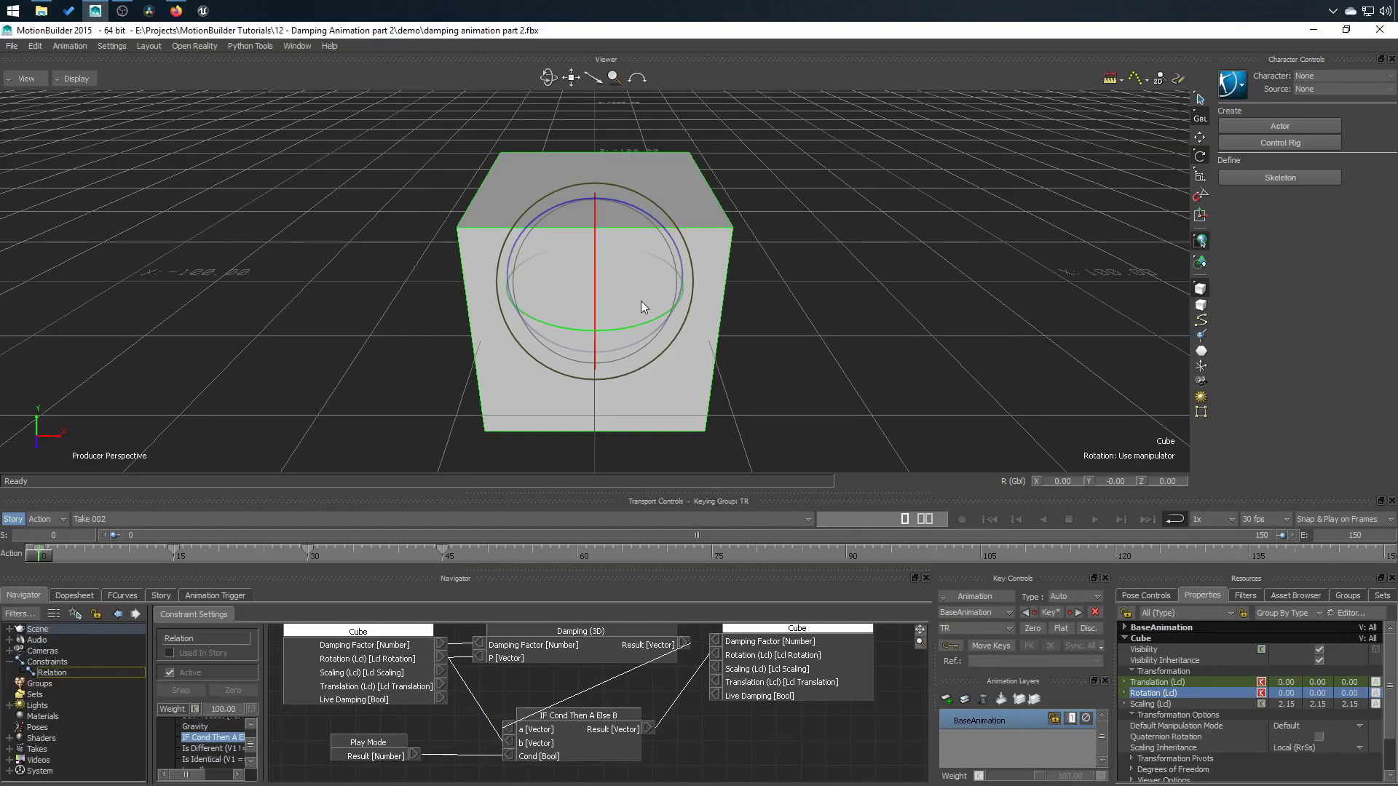
left_click_drag(642, 313, 624, 286)
left_click(1090, 520)
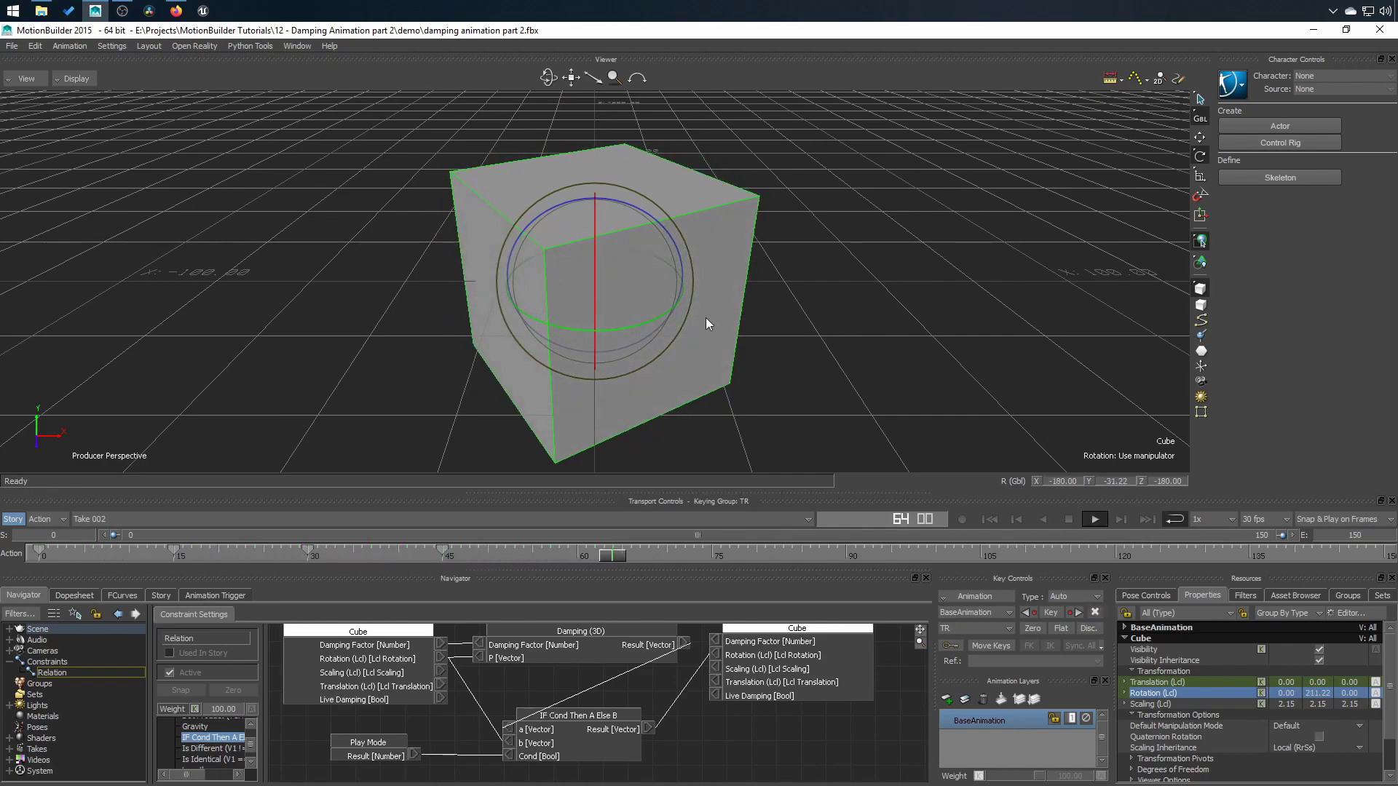
left_click(990, 519)
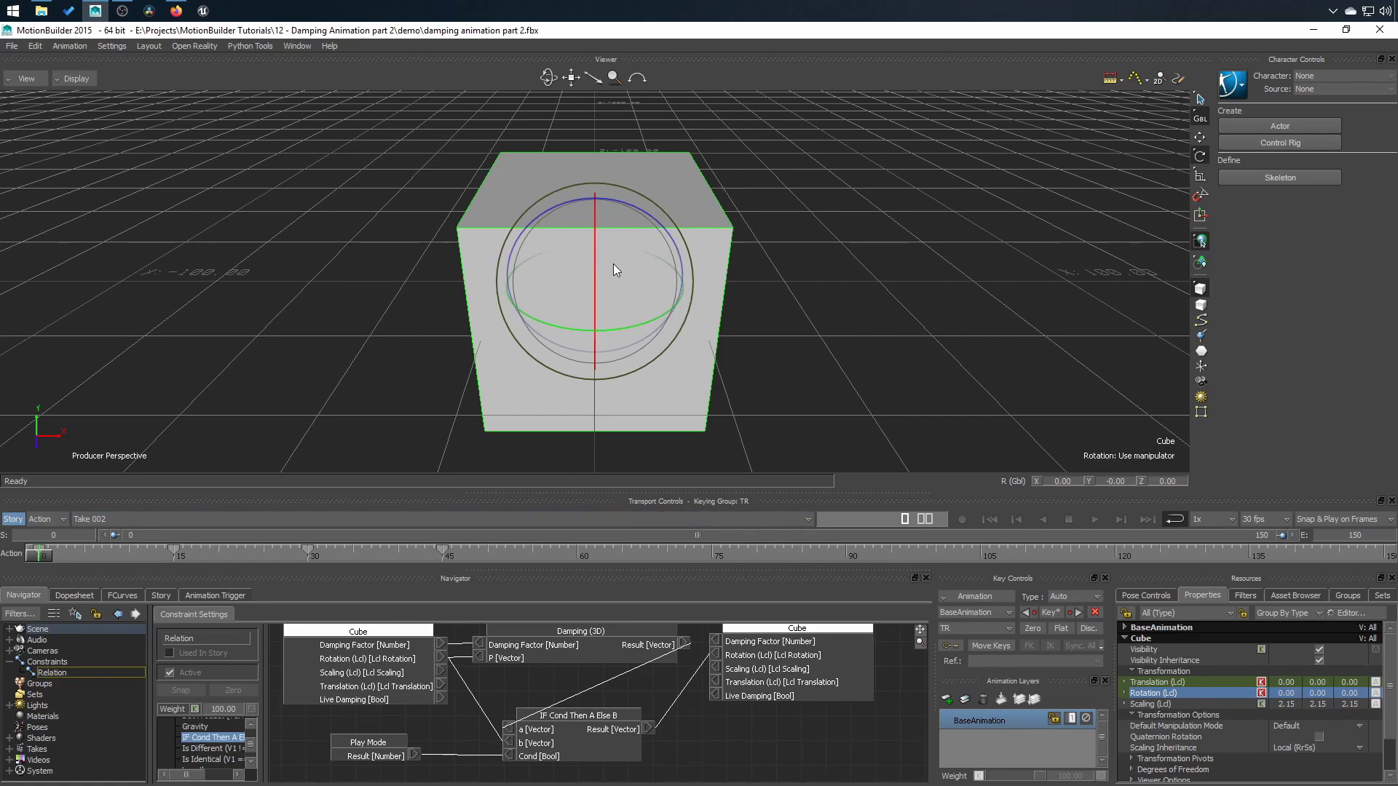
left_click(367, 701)
Add a second IF Cond Then A Else B node from the Number category and arrange the nodes.
left_click_drag(249, 749, 249, 740)
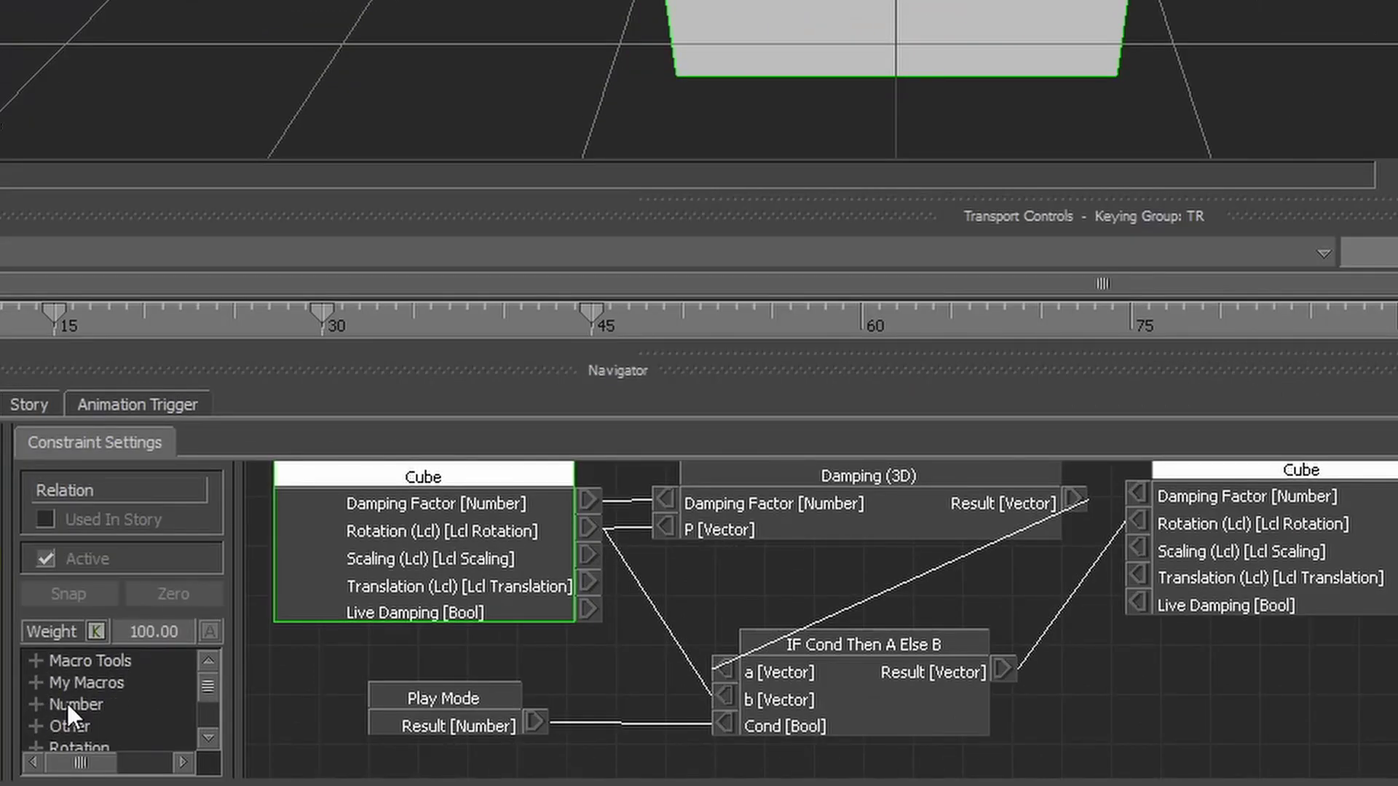
left_click(29, 705)
left_click(30, 705)
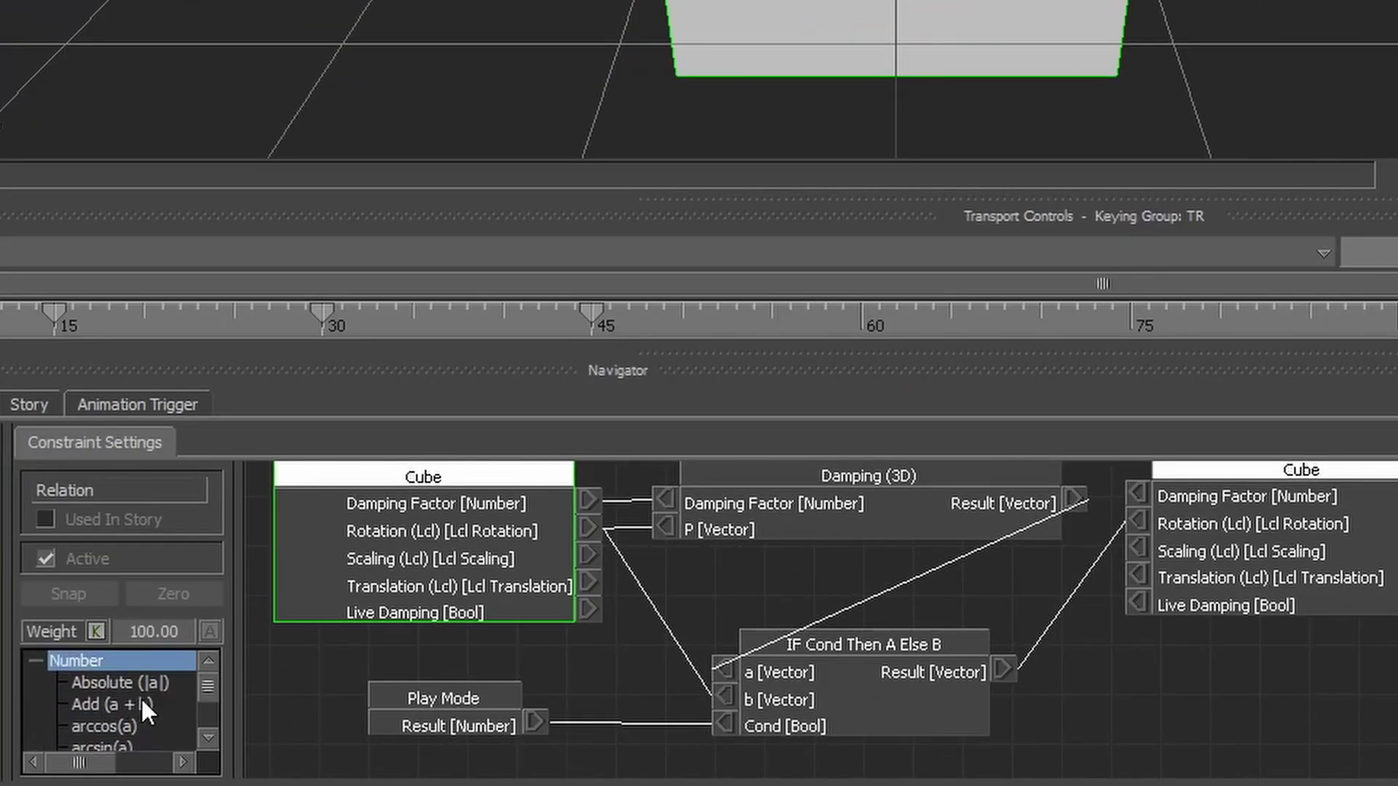
scroll(139, 703, "down", 1)
scroll(137, 696, "down", 3)
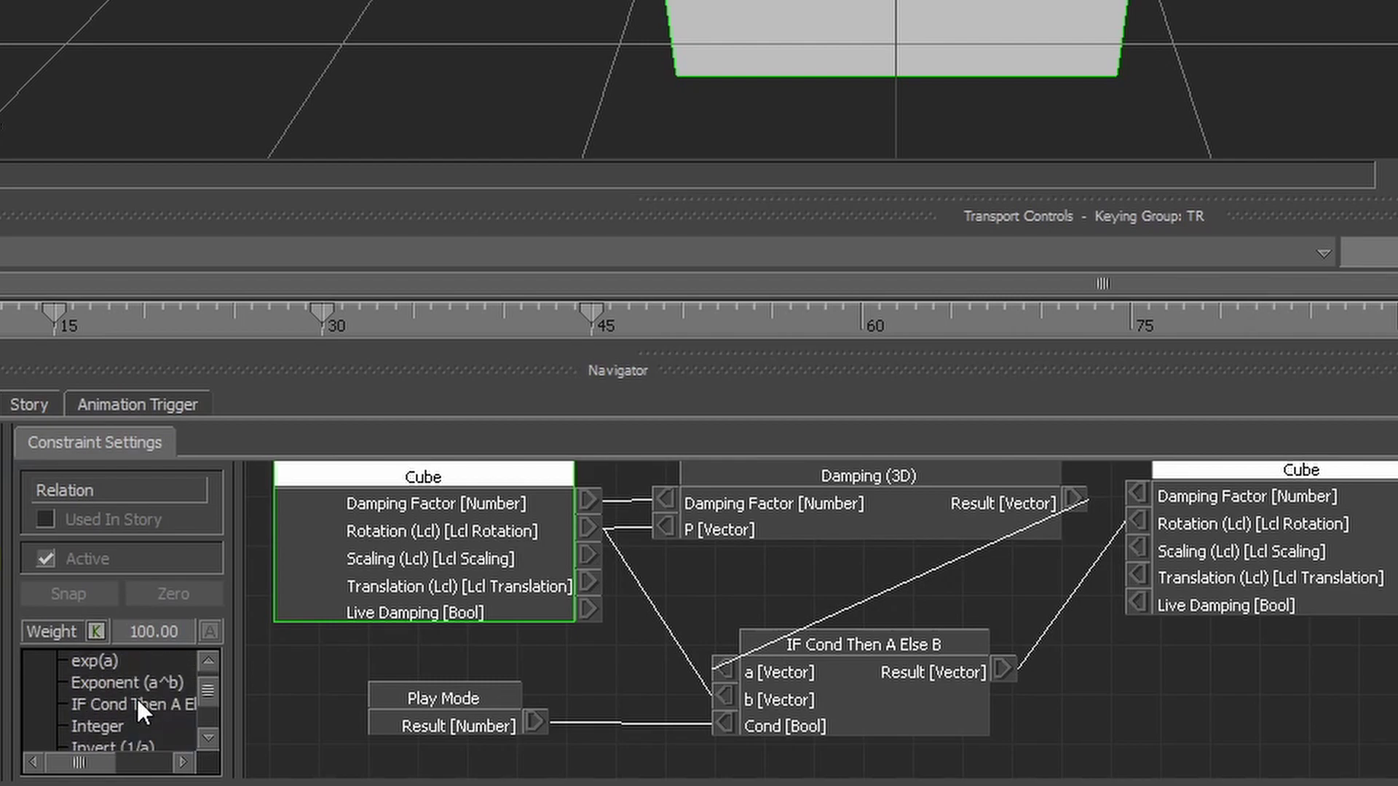
left_click(102, 703)
left_click_drag(92, 712, 571, 651)
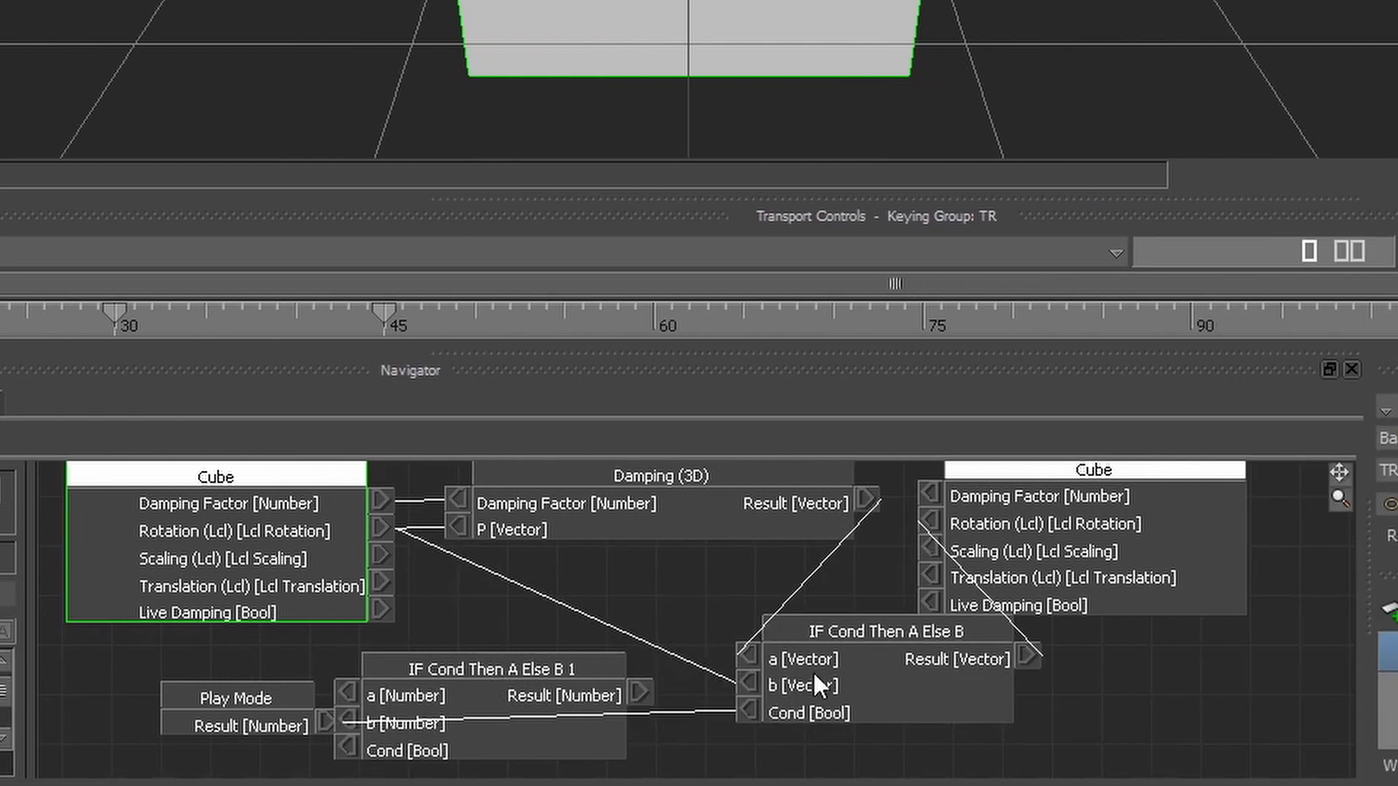
left_click_drag(233, 699, 668, 755)
left_click_drag(537, 727, 575, 677)
Connect Live Damping to the new node's Cond and set its a input to constant 1.
left_click_drag(380, 609, 387, 635)
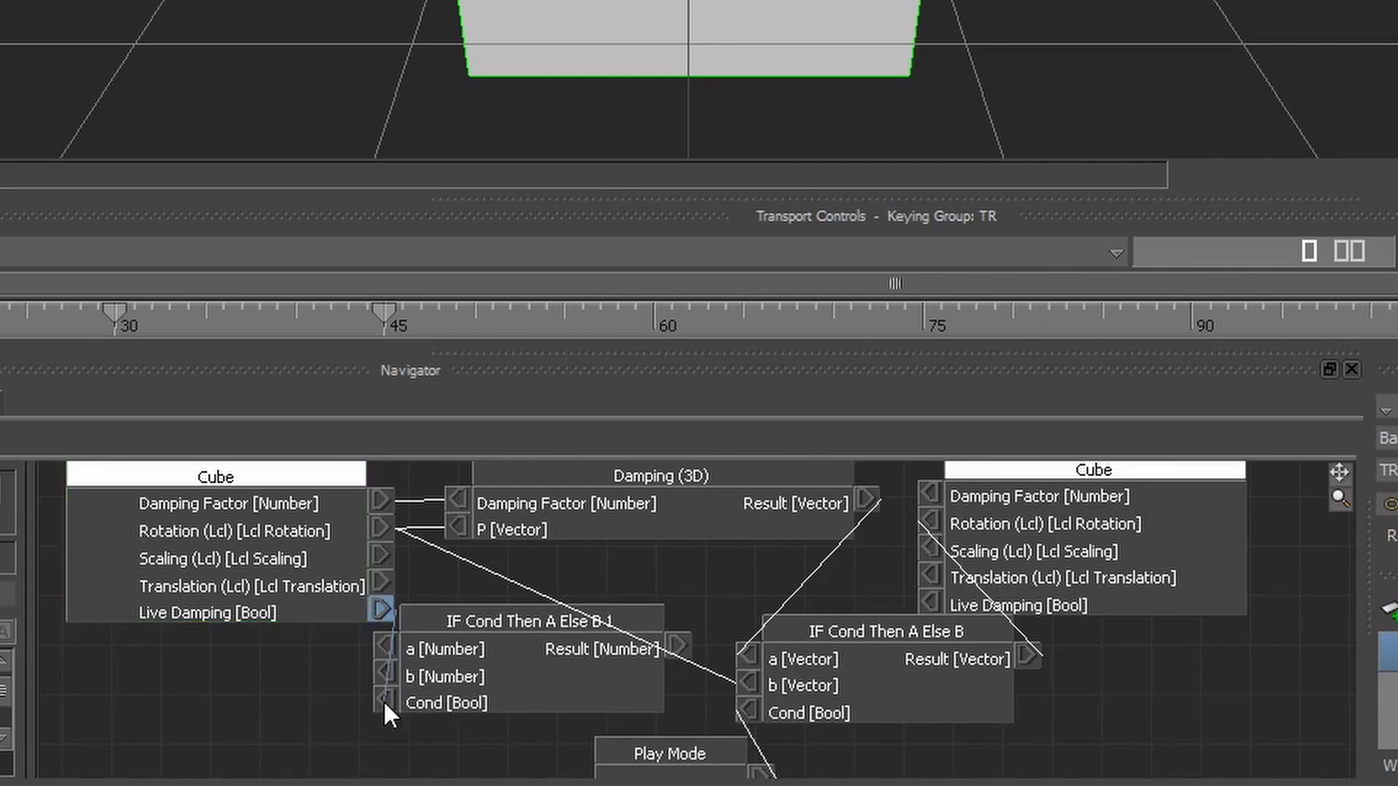
left_click_drag(385, 704, 384, 703)
left_click_drag(478, 653, 573, 639)
right_click(480, 631)
left_click(547, 647)
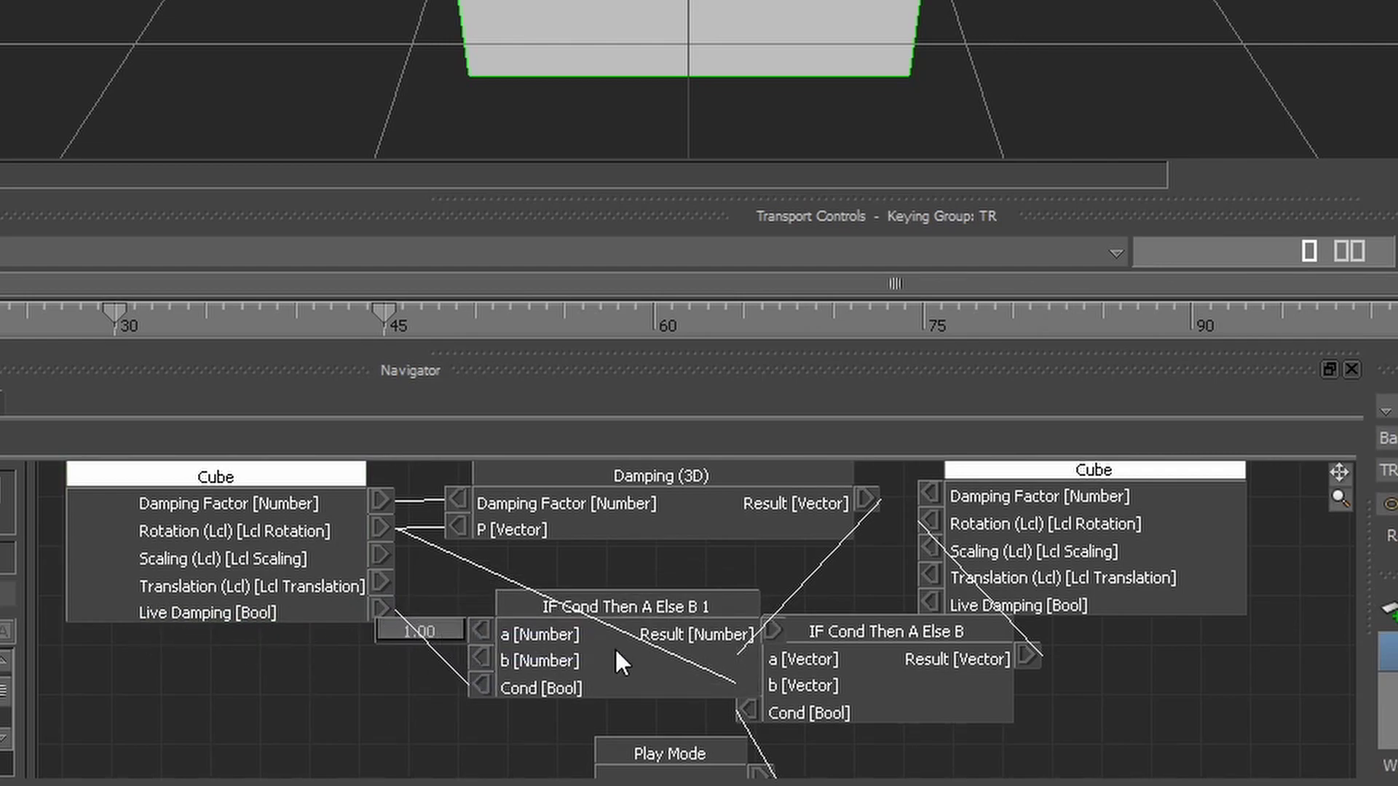
left_click_drag(616, 650, 637, 643)
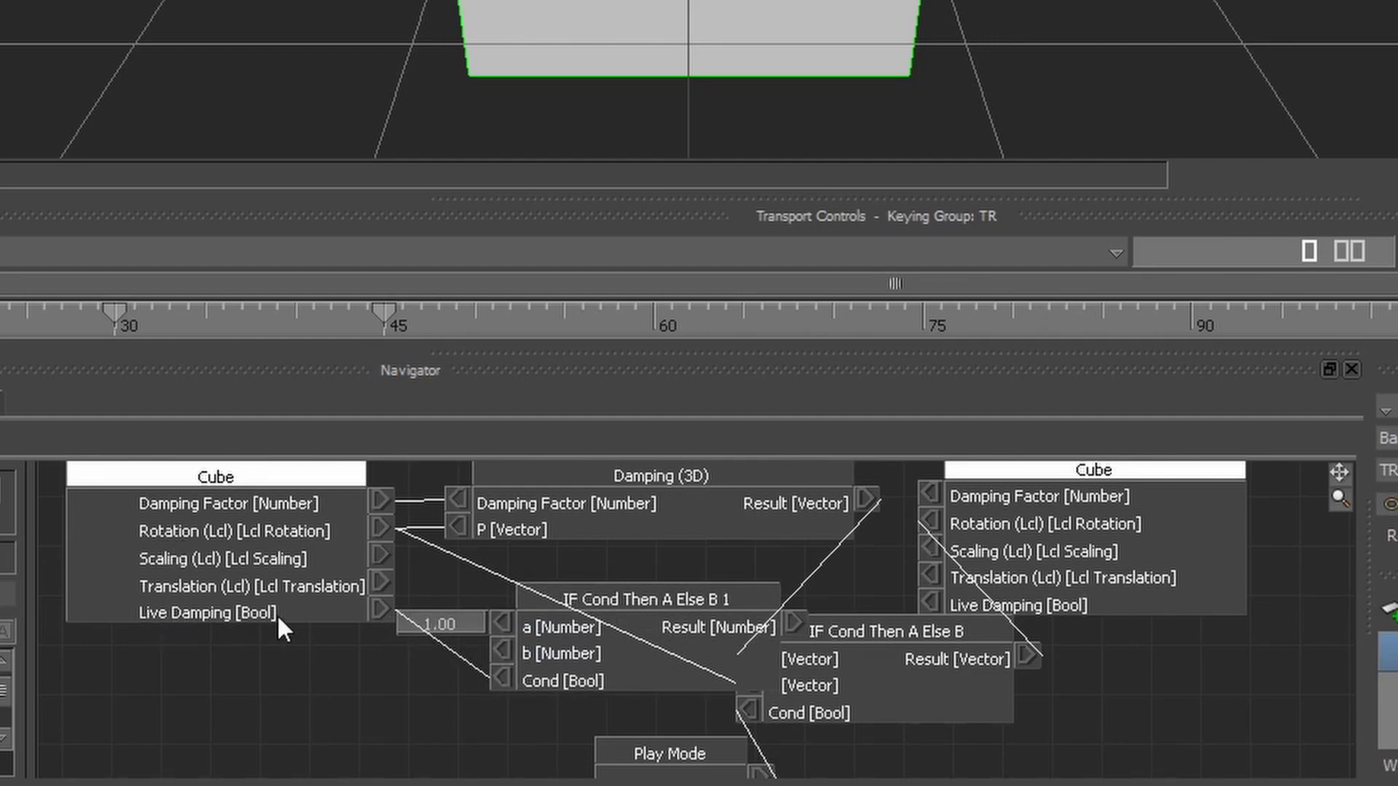
Feed Play Mode into the new node's b and its Result into the first IF's Cond.
left_click_drag(683, 734, 308, 706)
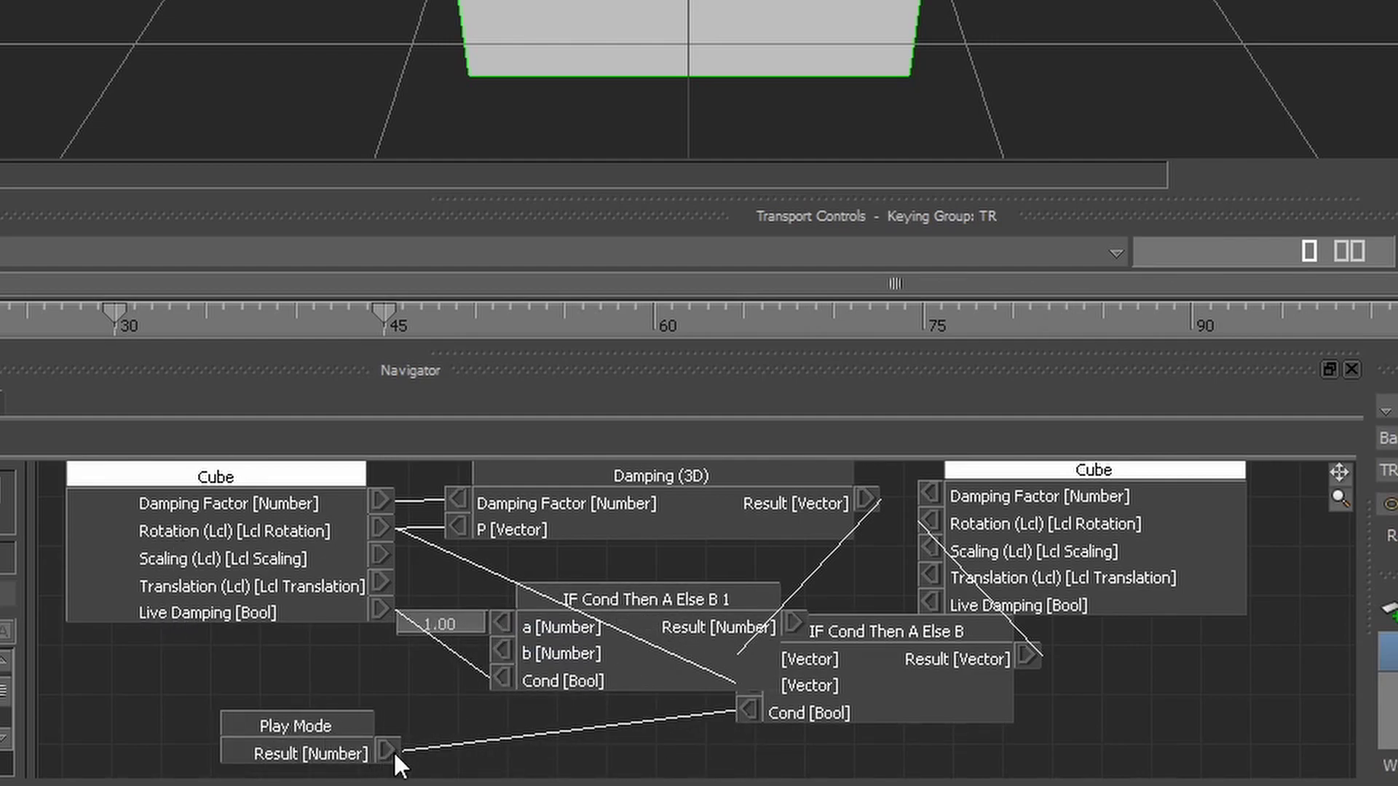
left_click_drag(393, 750, 503, 650)
left_click_drag(944, 701, 1111, 713)
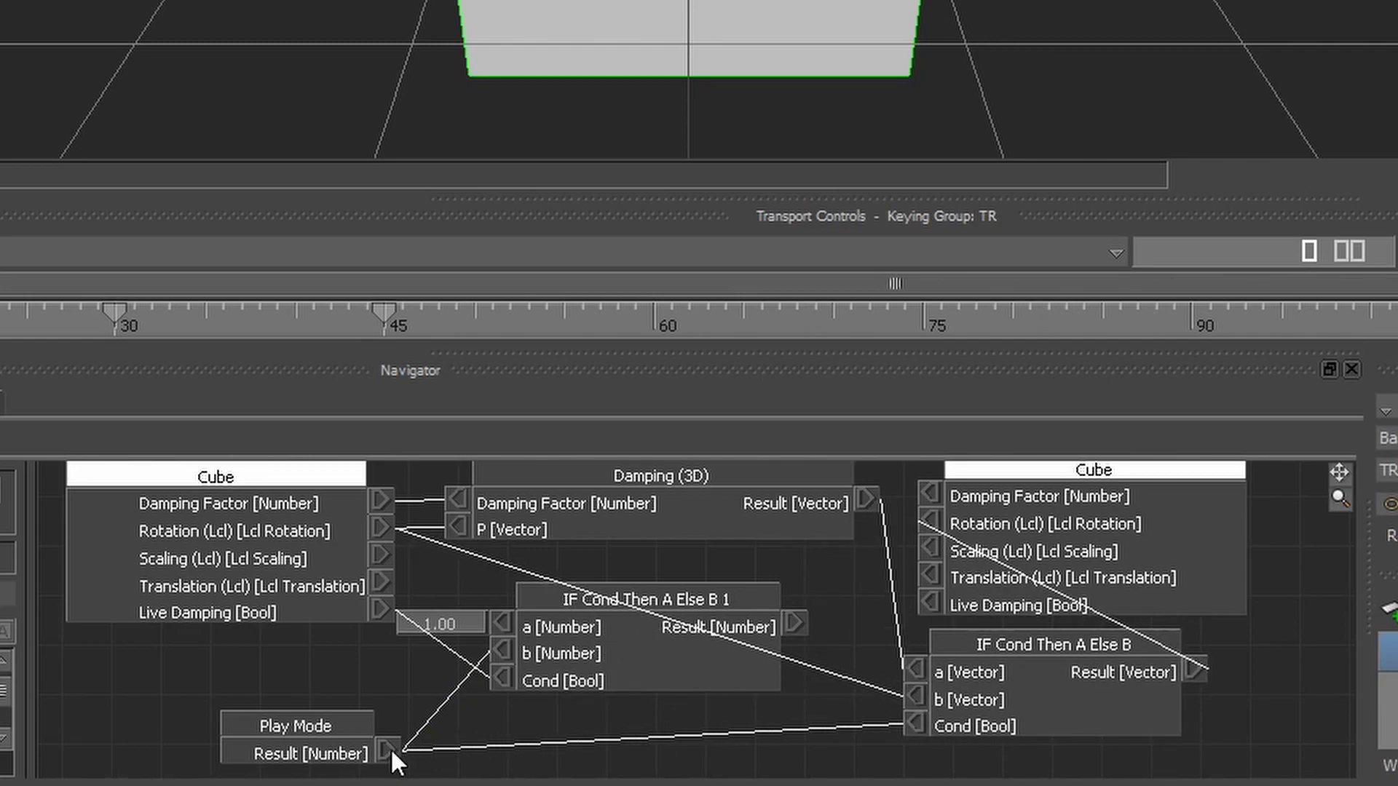
left_click_drag(385, 750, 913, 720)
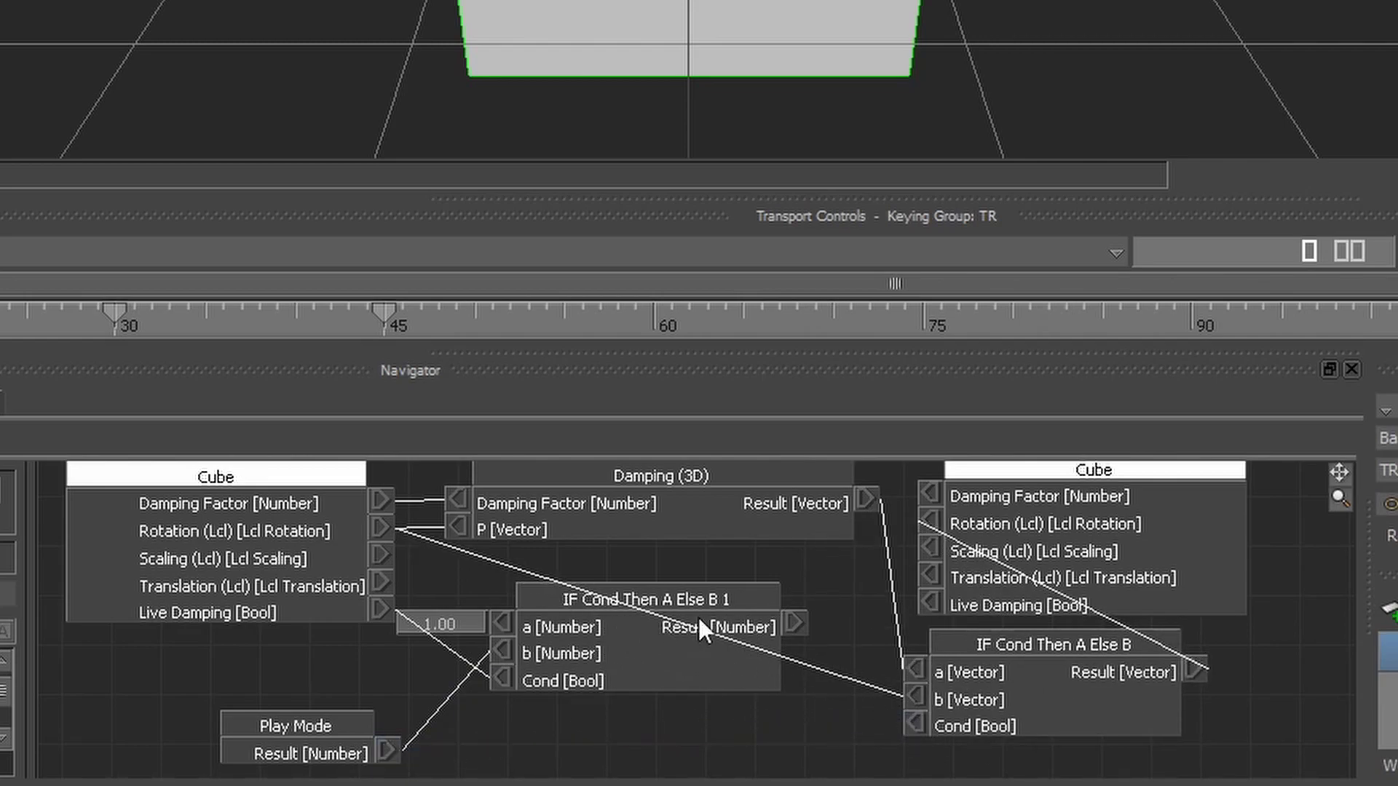
left_click_drag(795, 623, 918, 723)
left_click_drag(1133, 518, 1395, 534)
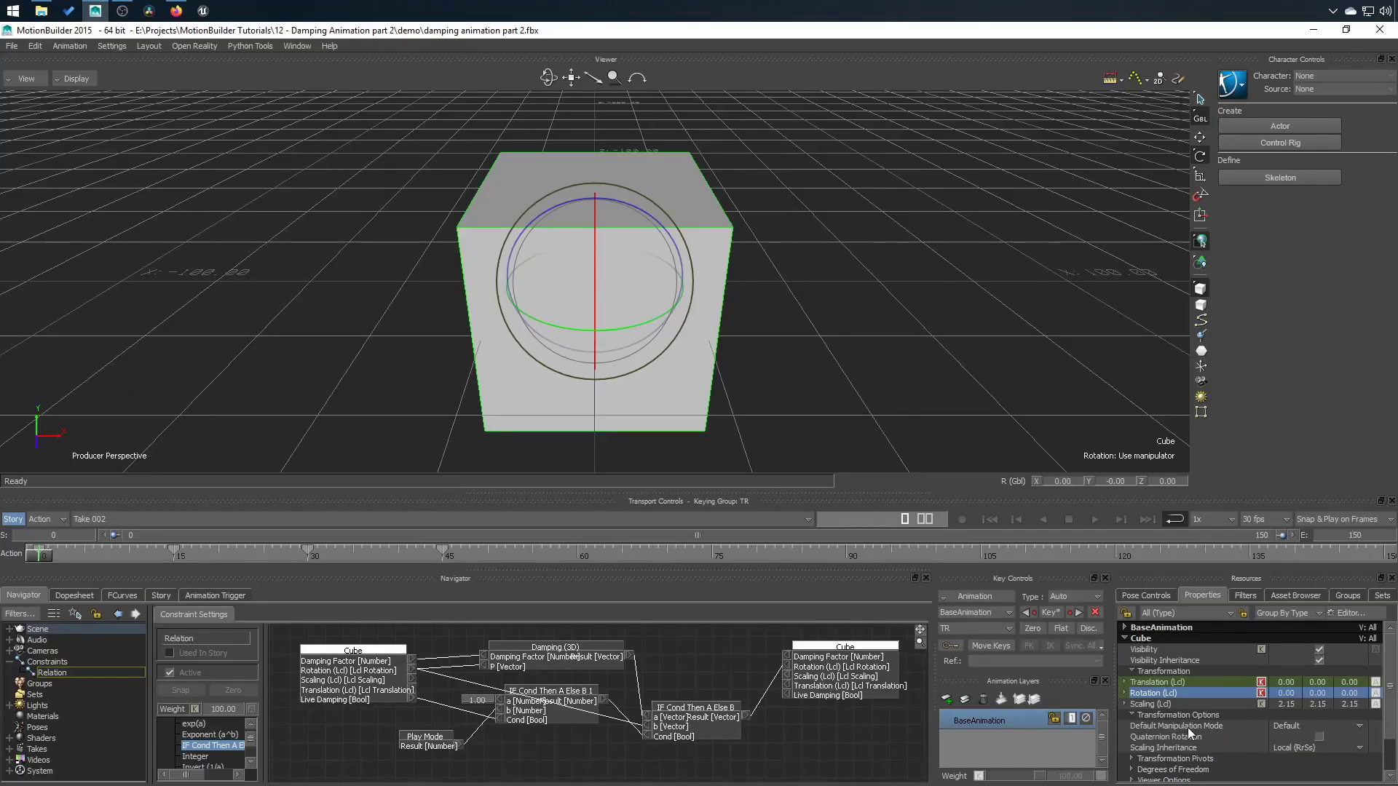
Rotate the cube twice with the manipulator to check its live damping.
scroll(1189, 727, "down", 3)
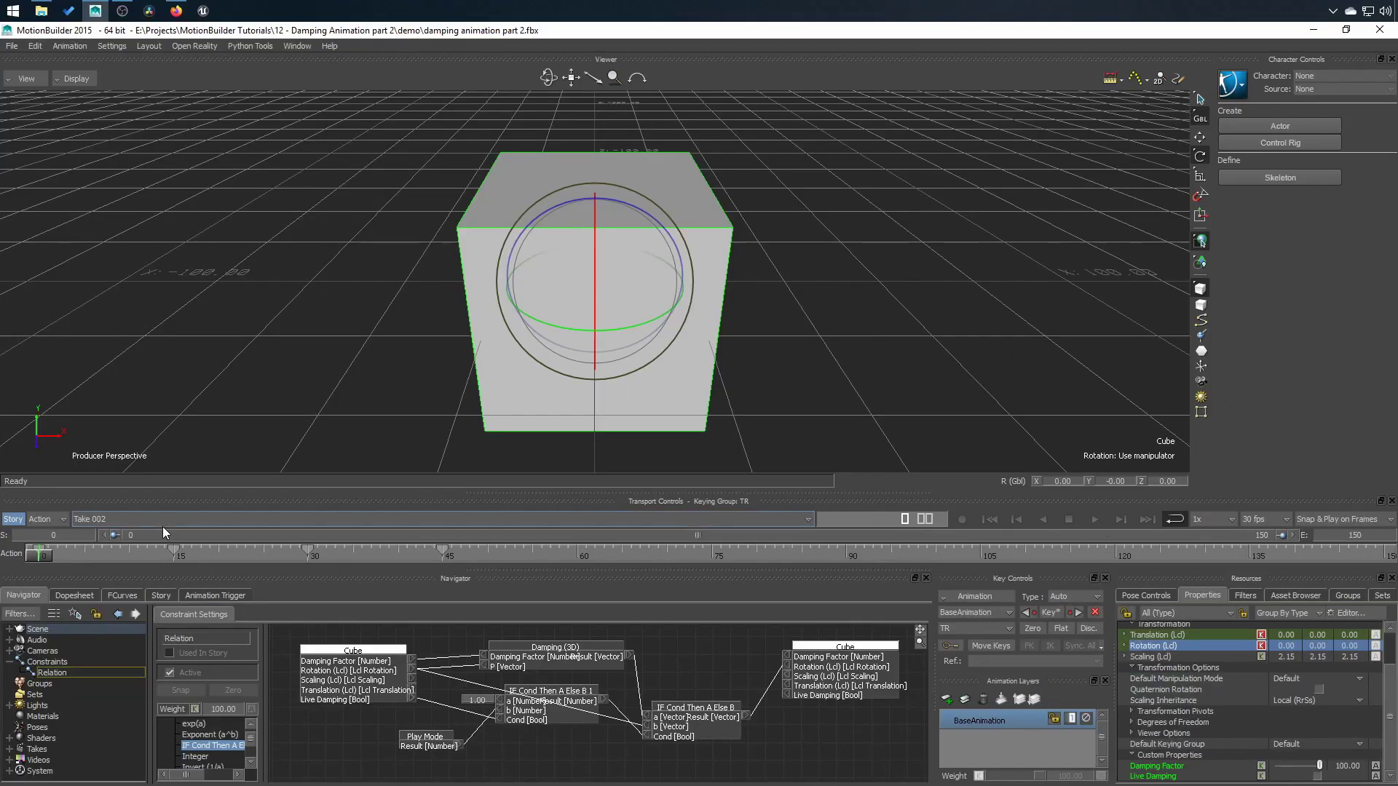
left_click_drag(616, 295, 645, 247)
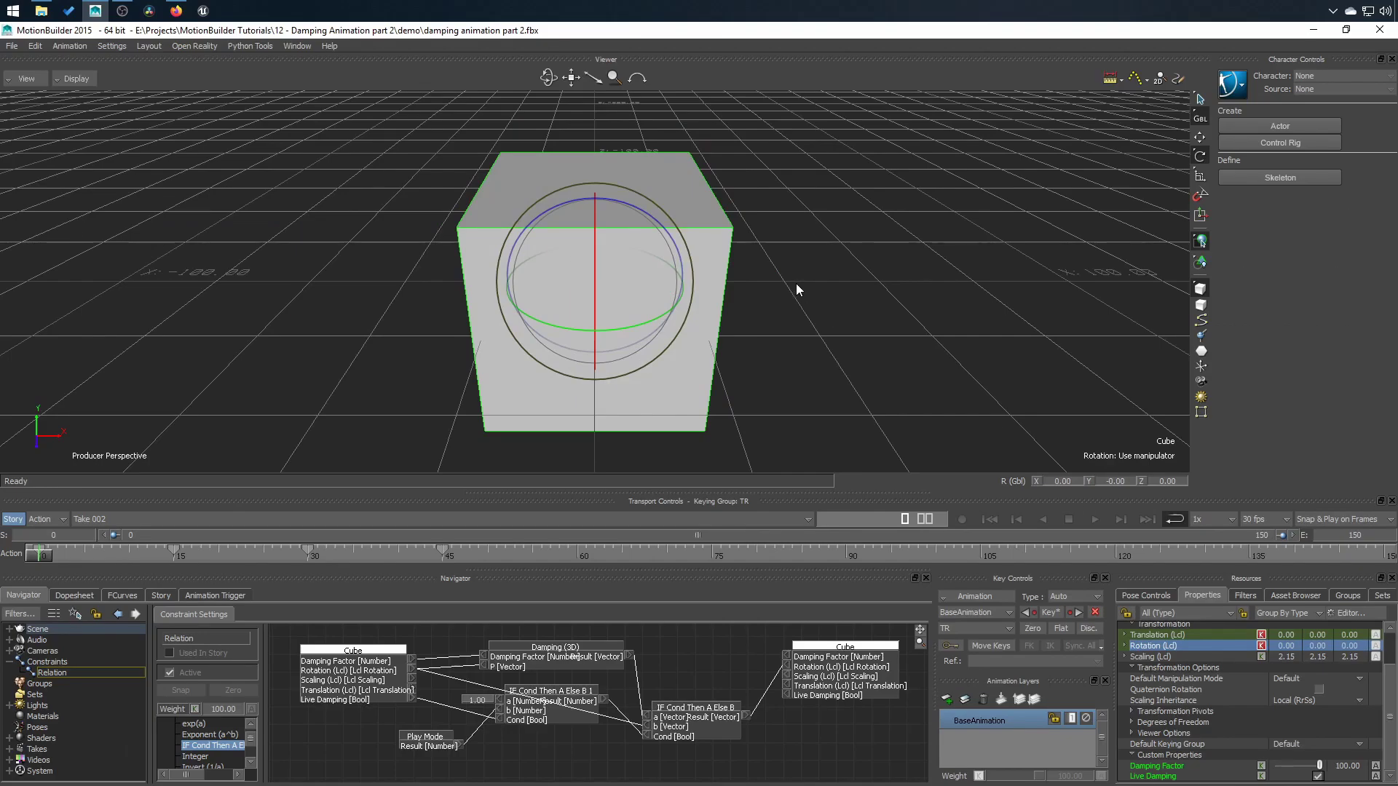
left_click_drag(681, 278, 653, 215)
Play and stop the animation twice, returning to frame 0, then deselect the cube.
left_click(1095, 520)
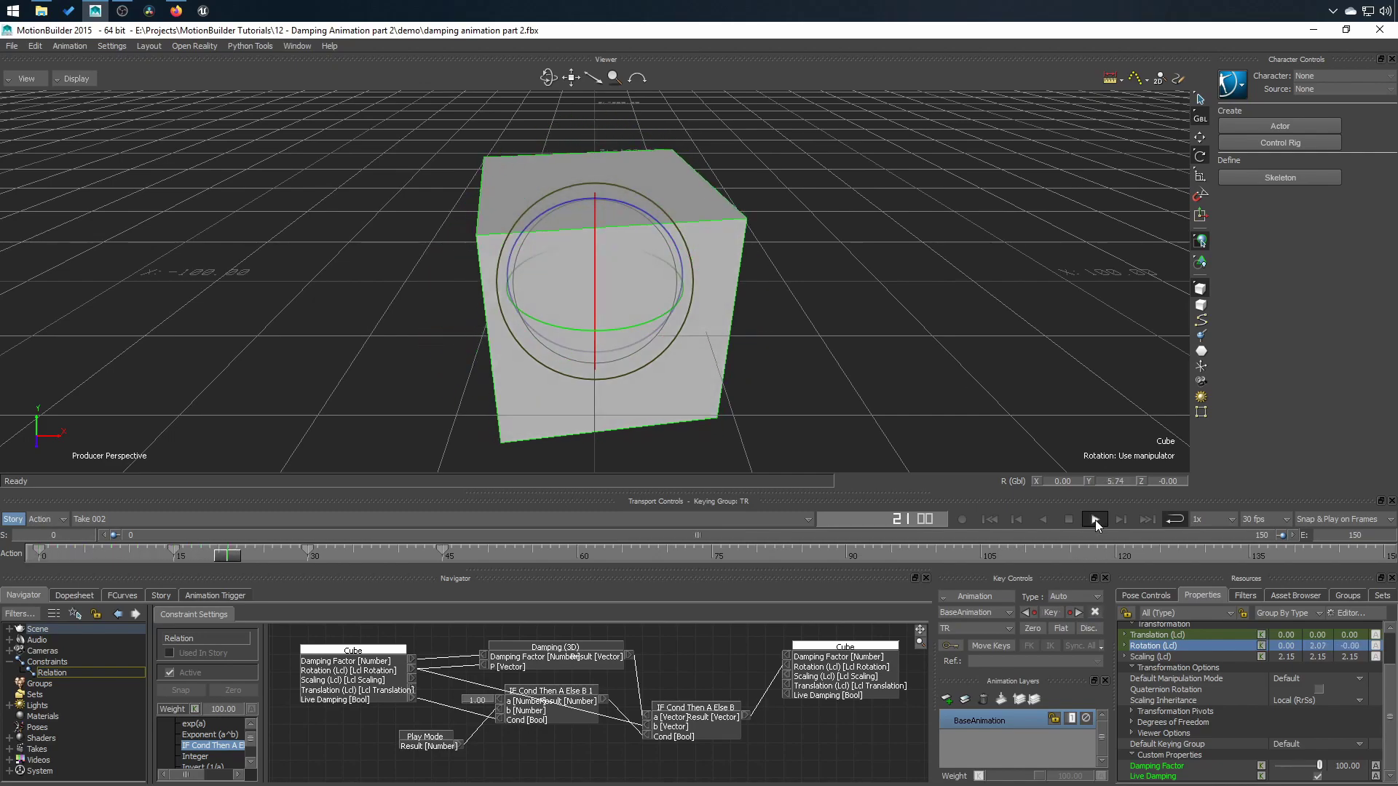
left_click(1069, 520)
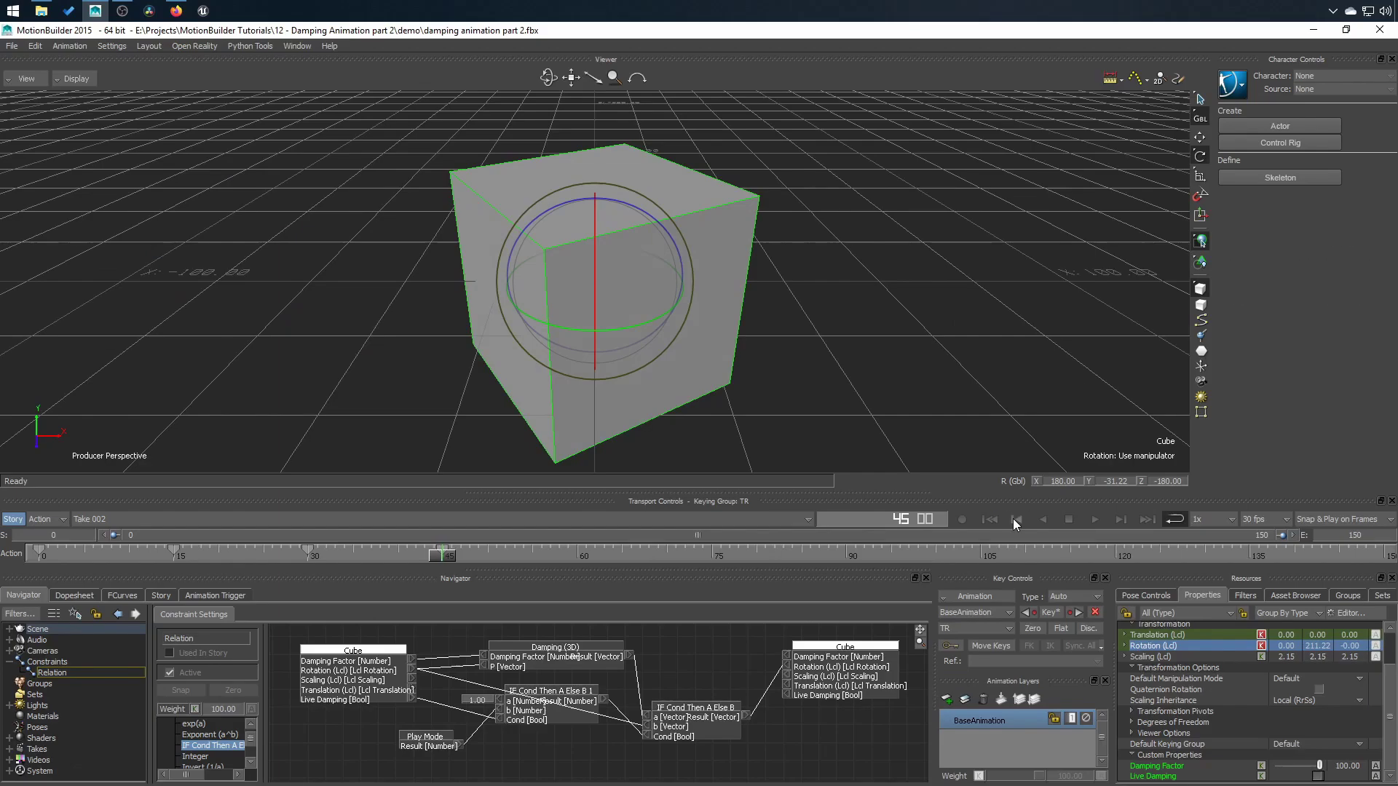
left_click(990, 519)
left_click(1094, 519)
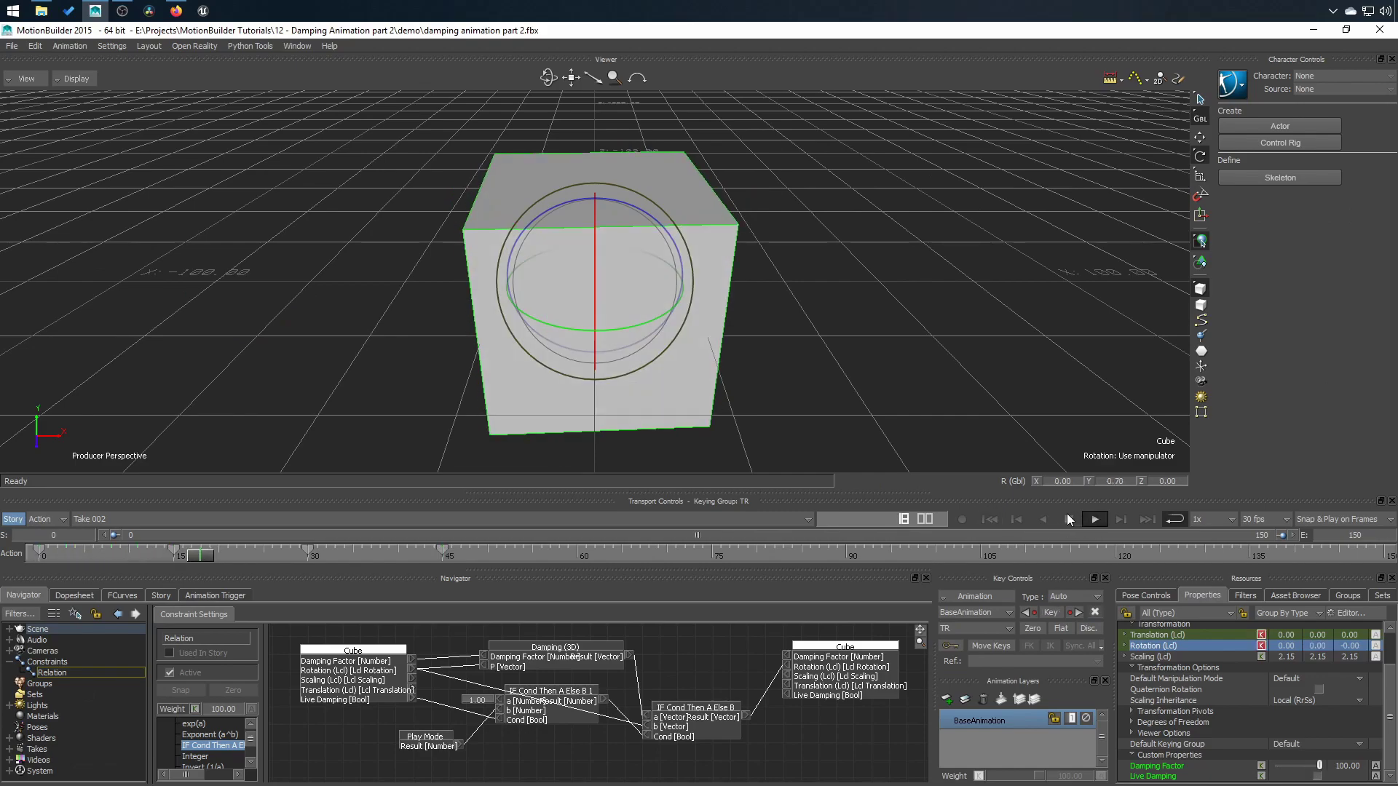
left_click(1068, 519)
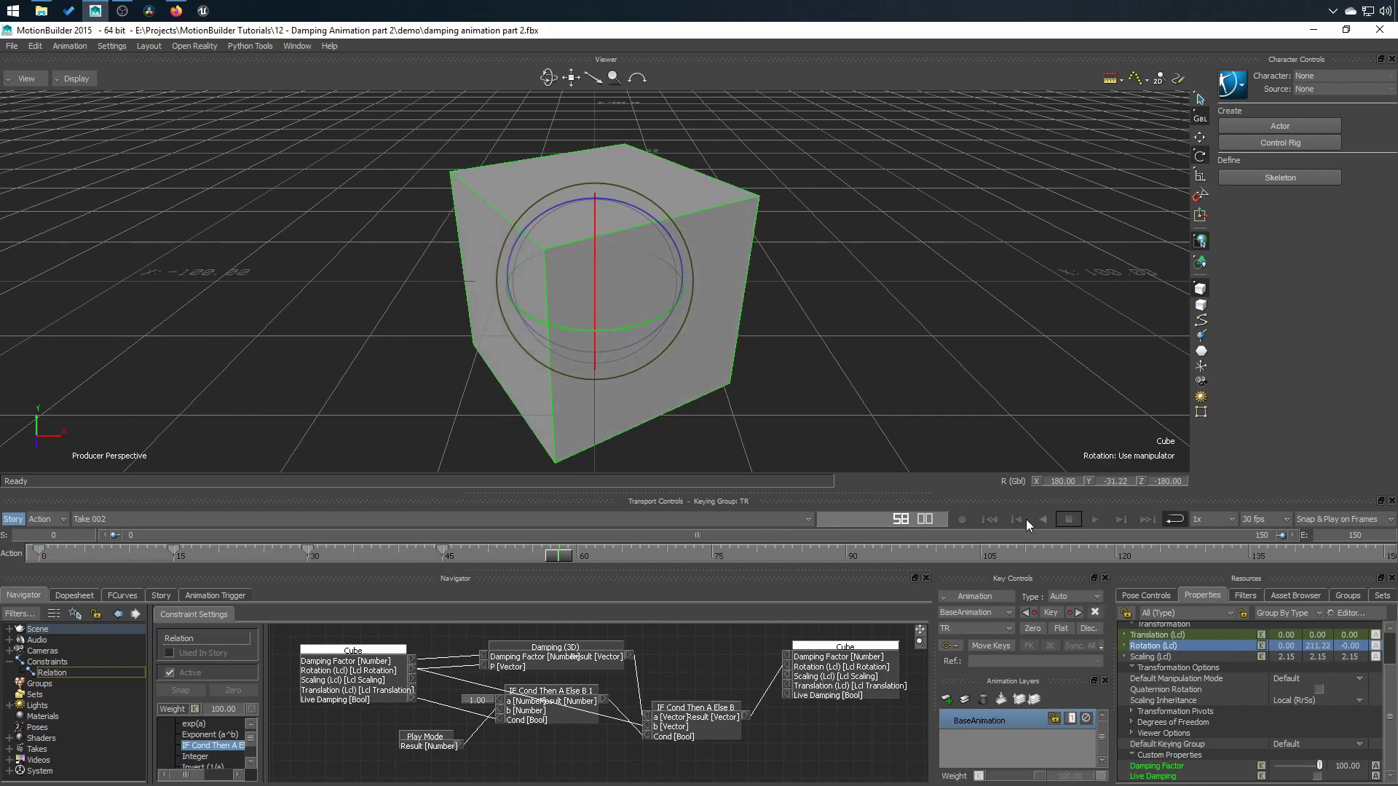
left_click(988, 520)
left_click(960, 325)
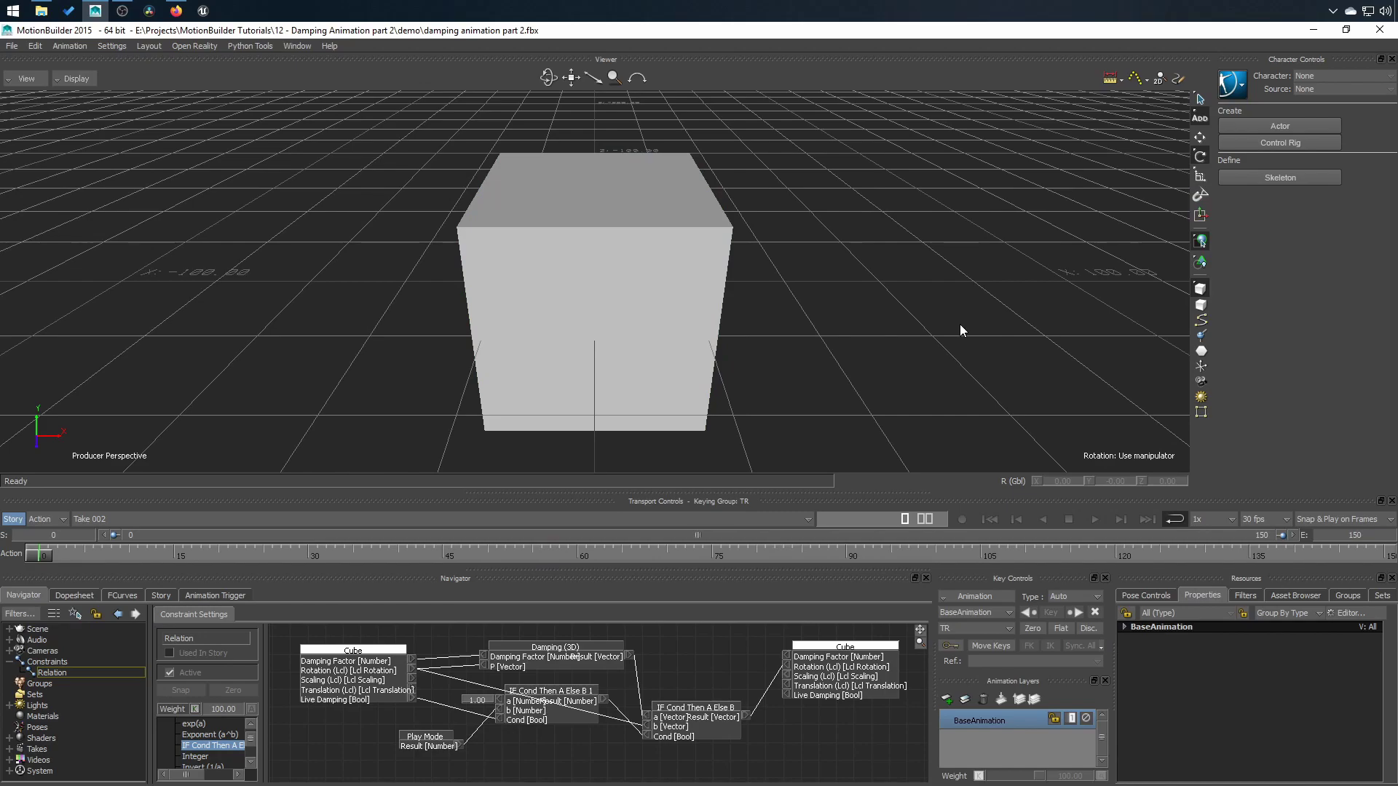